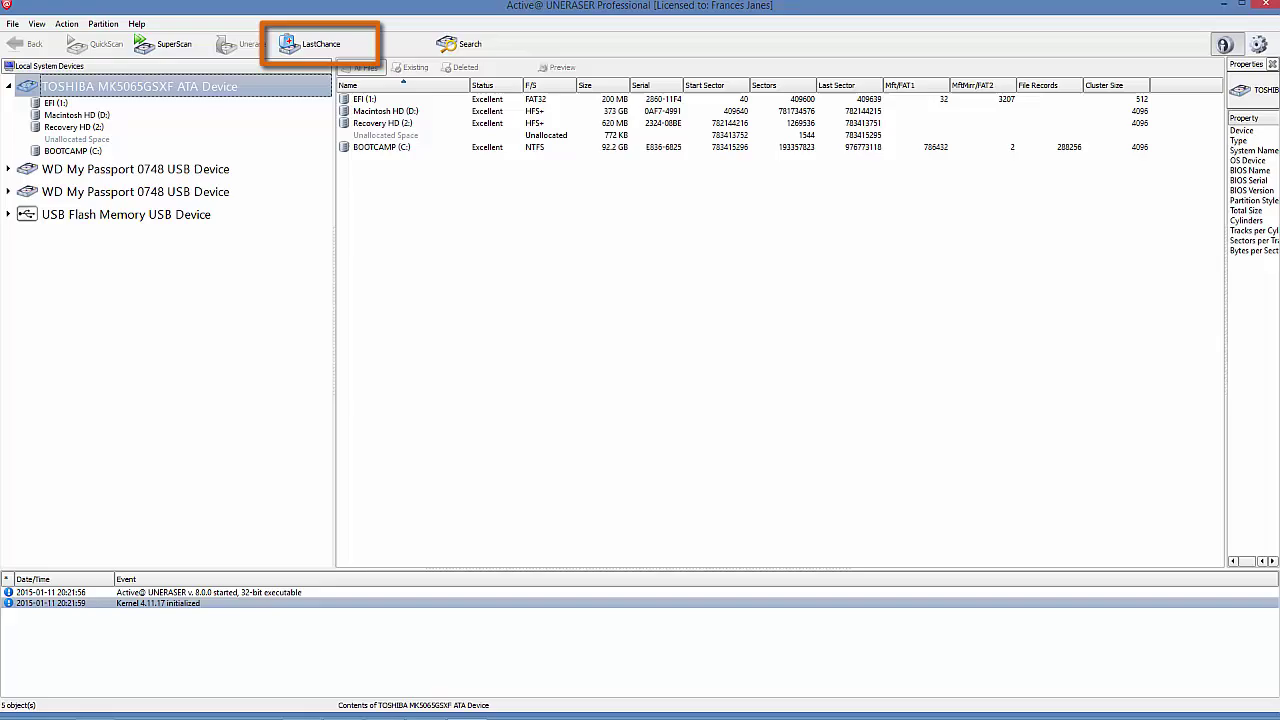
# Begin a Last Chance recovery restricted to the USB Flash Memory USB Device, and continue to the file type selection.
pyautogui.click(320, 44)
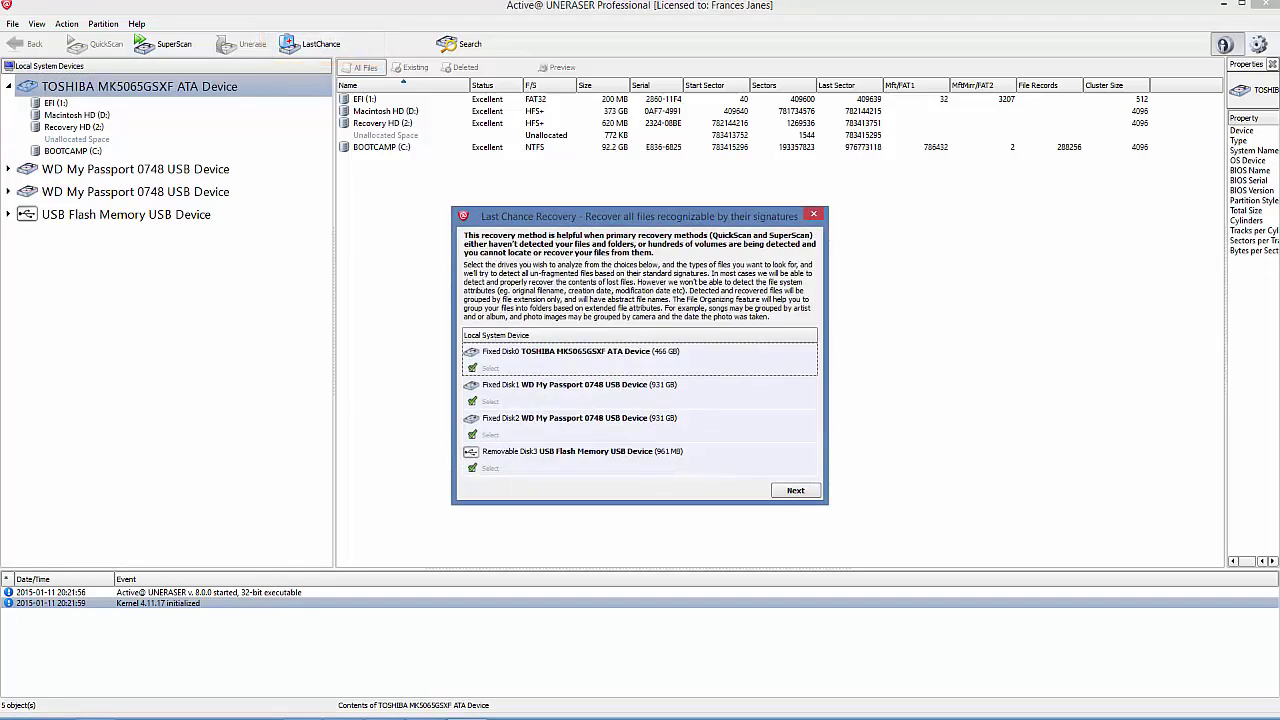
pyautogui.click(423, 456)
pyautogui.click(423, 413)
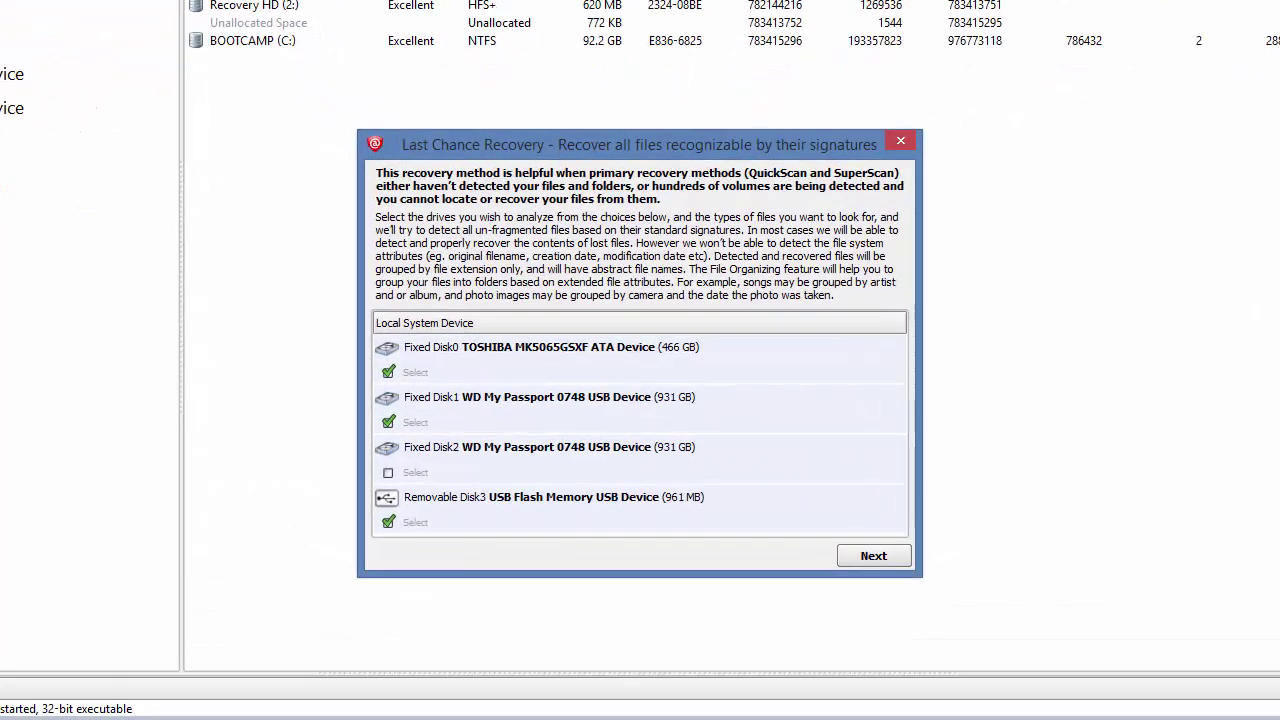
pyautogui.click(423, 370)
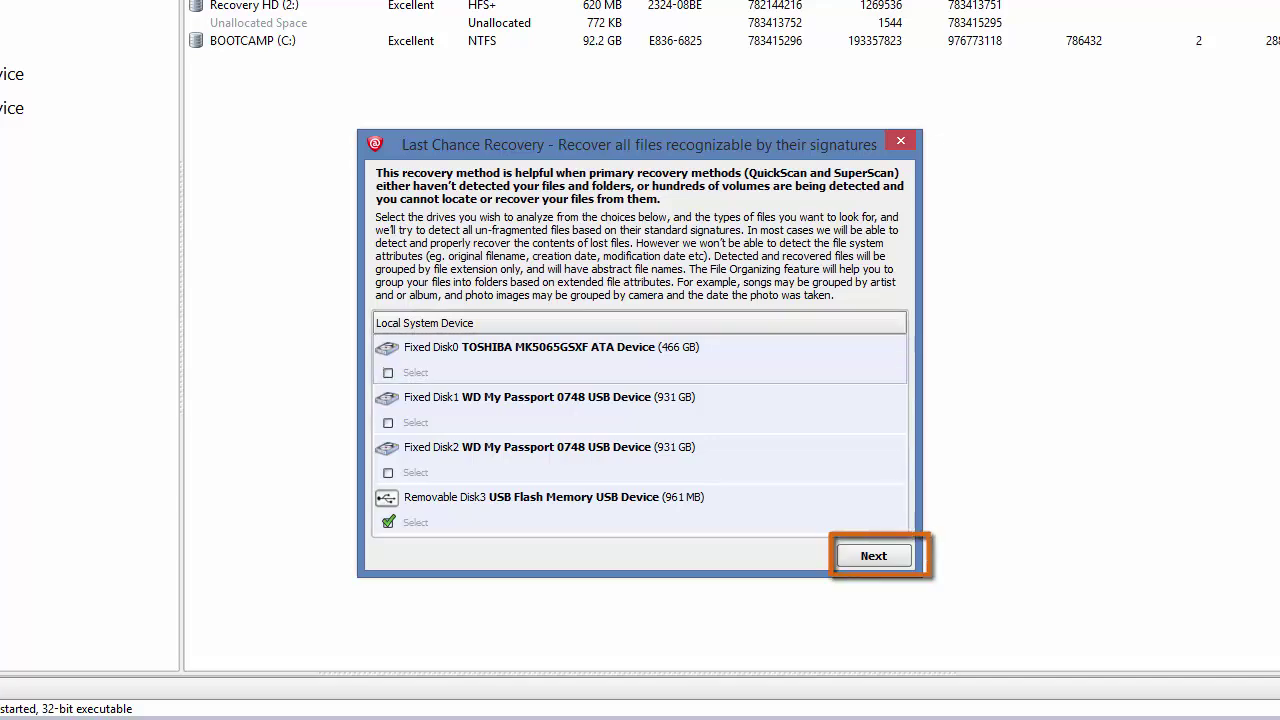
pyautogui.click(873, 555)
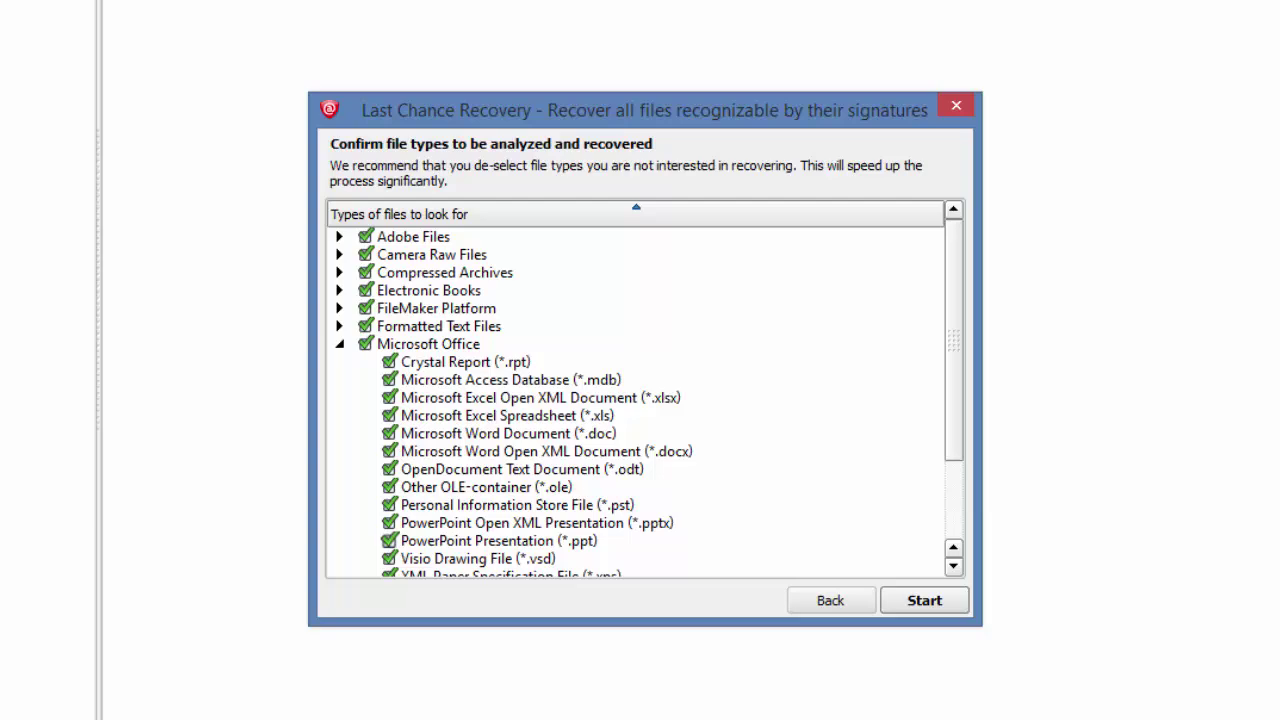
# Restrict the file types to look for to Adobe Files and Music & Audio Files, deselecting all other categories.
pyautogui.click(340, 344)
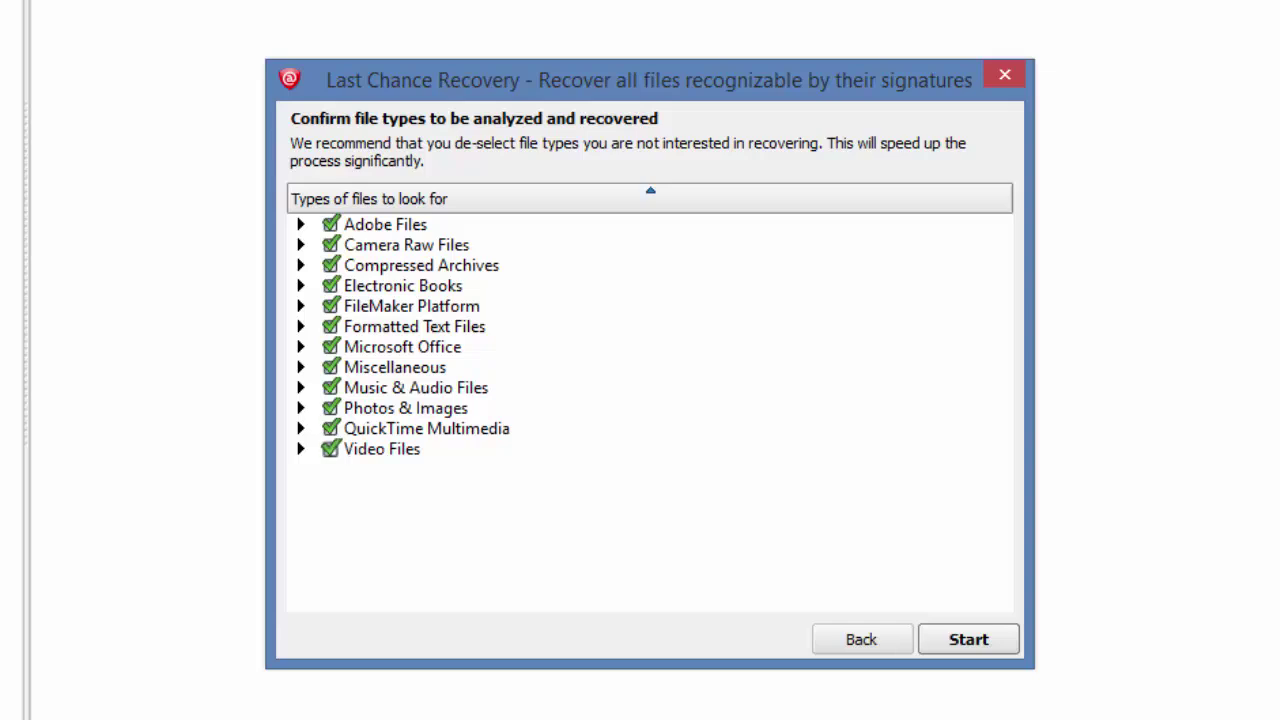
pyautogui.click(330, 449)
pyautogui.click(330, 428)
pyautogui.click(330, 408)
pyautogui.click(330, 367)
pyautogui.click(330, 347)
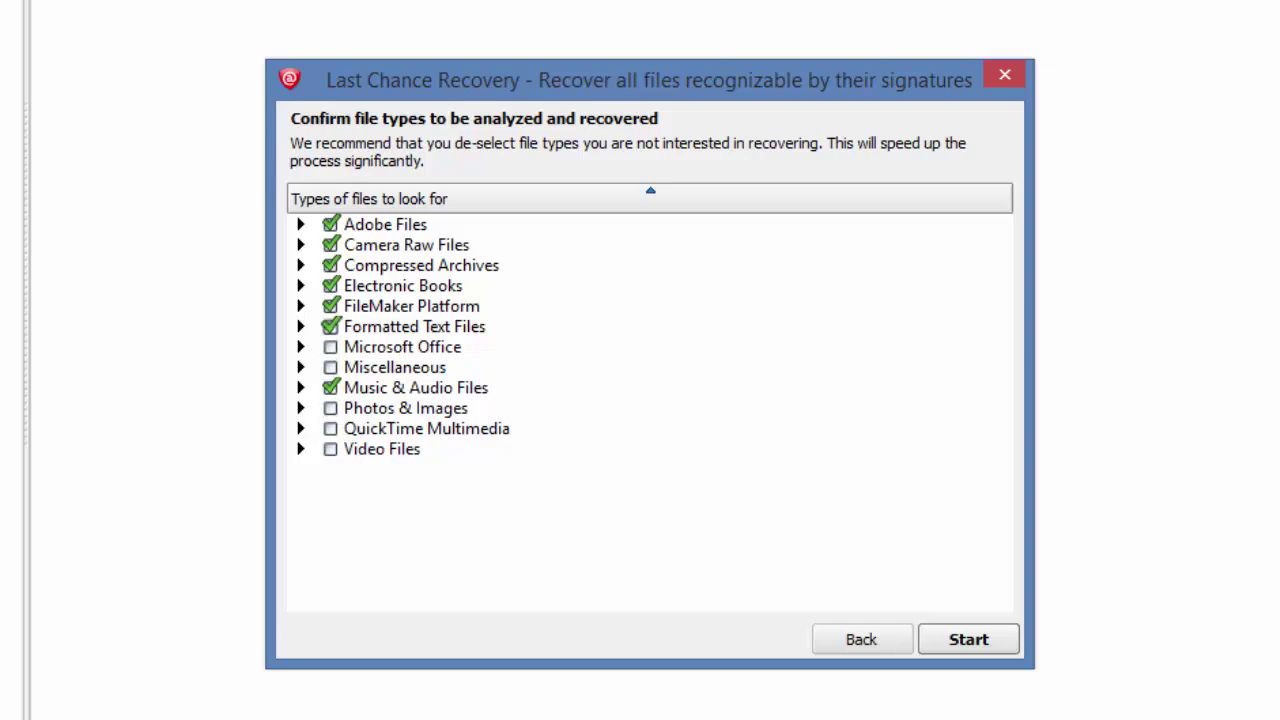
pyautogui.click(330, 326)
pyautogui.click(330, 306)
pyautogui.click(330, 286)
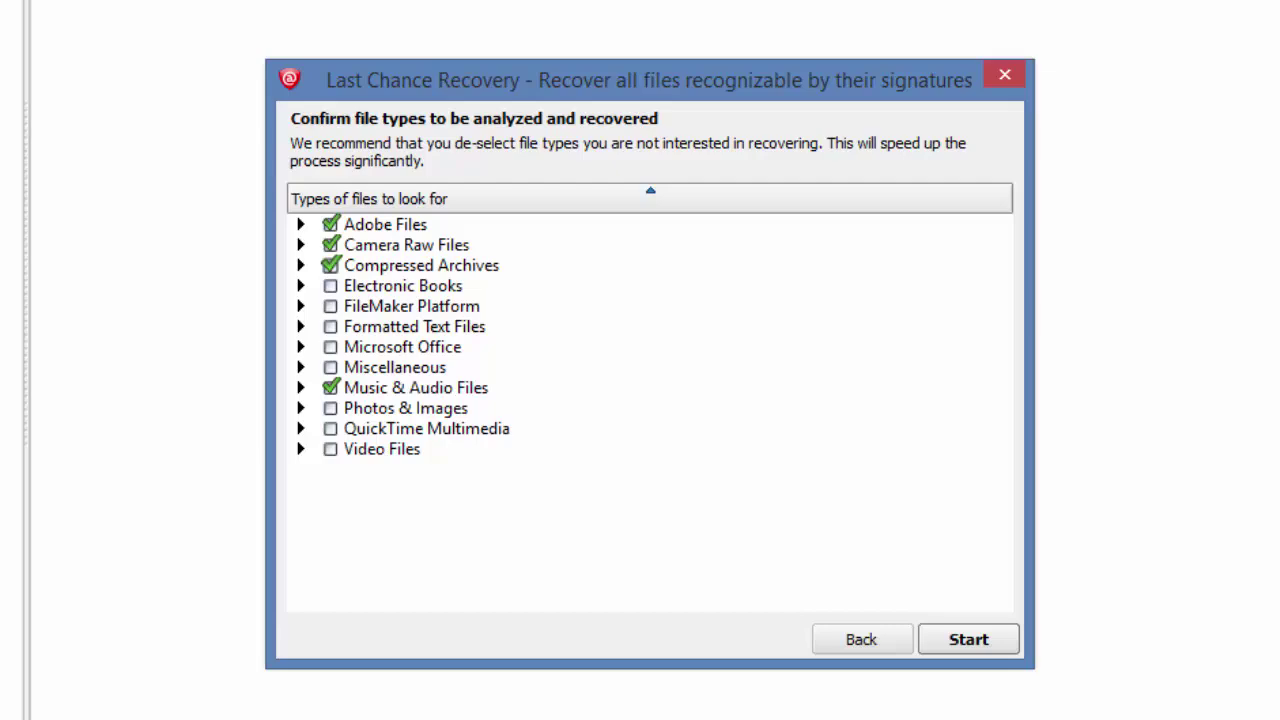
pyautogui.click(330, 265)
pyautogui.click(330, 245)
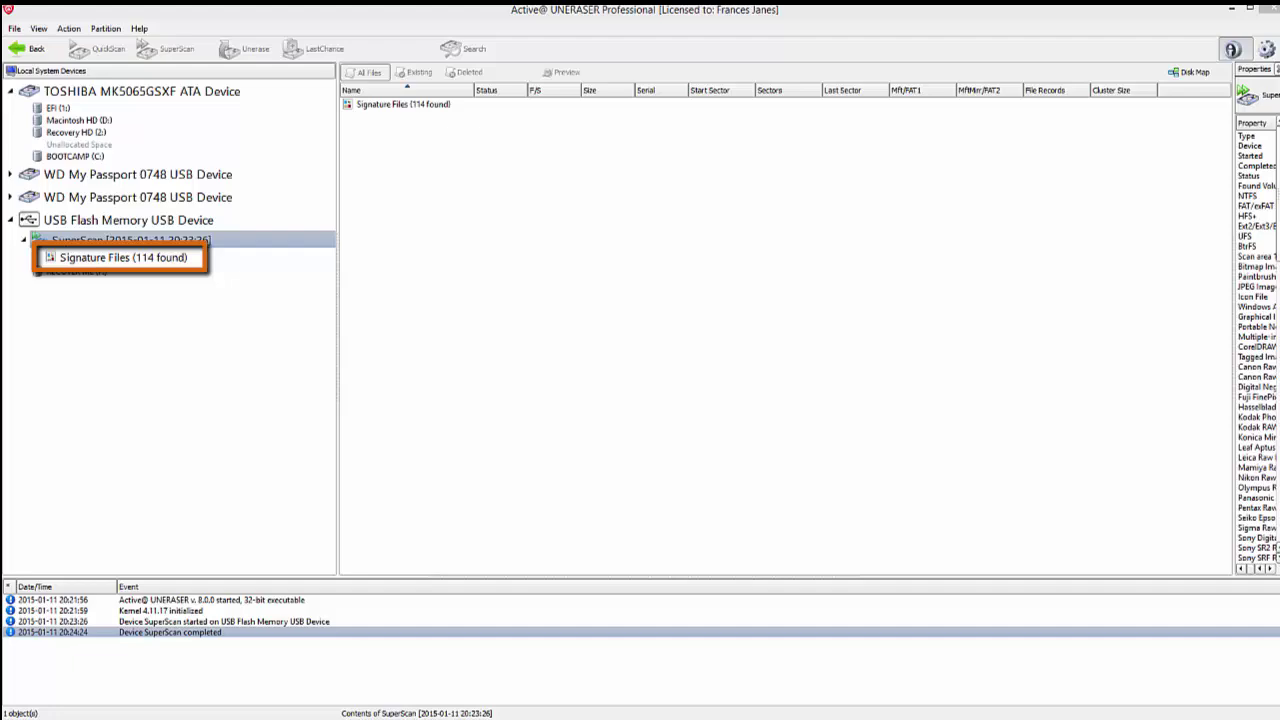
# Open the scan's Signature Files results and examine the pdf and psd groups under Adobe Files.
pyautogui.click(123, 257)
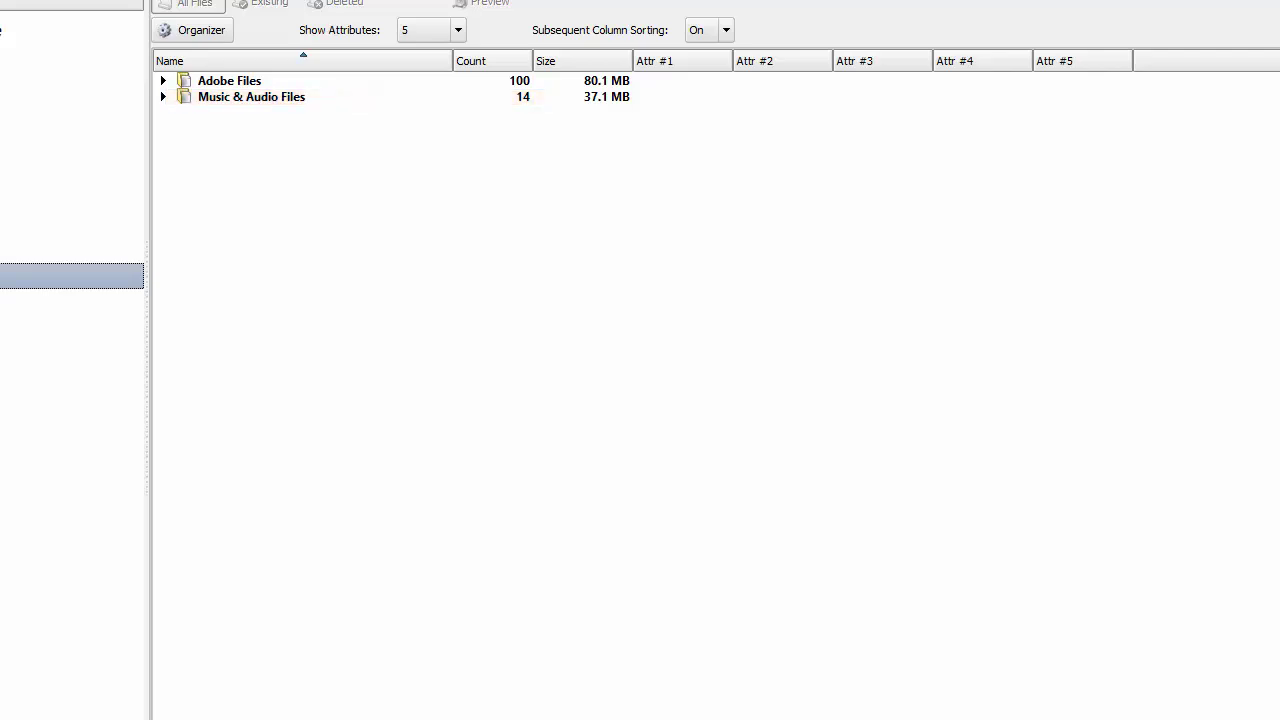
pyautogui.doubleClick(229, 80)
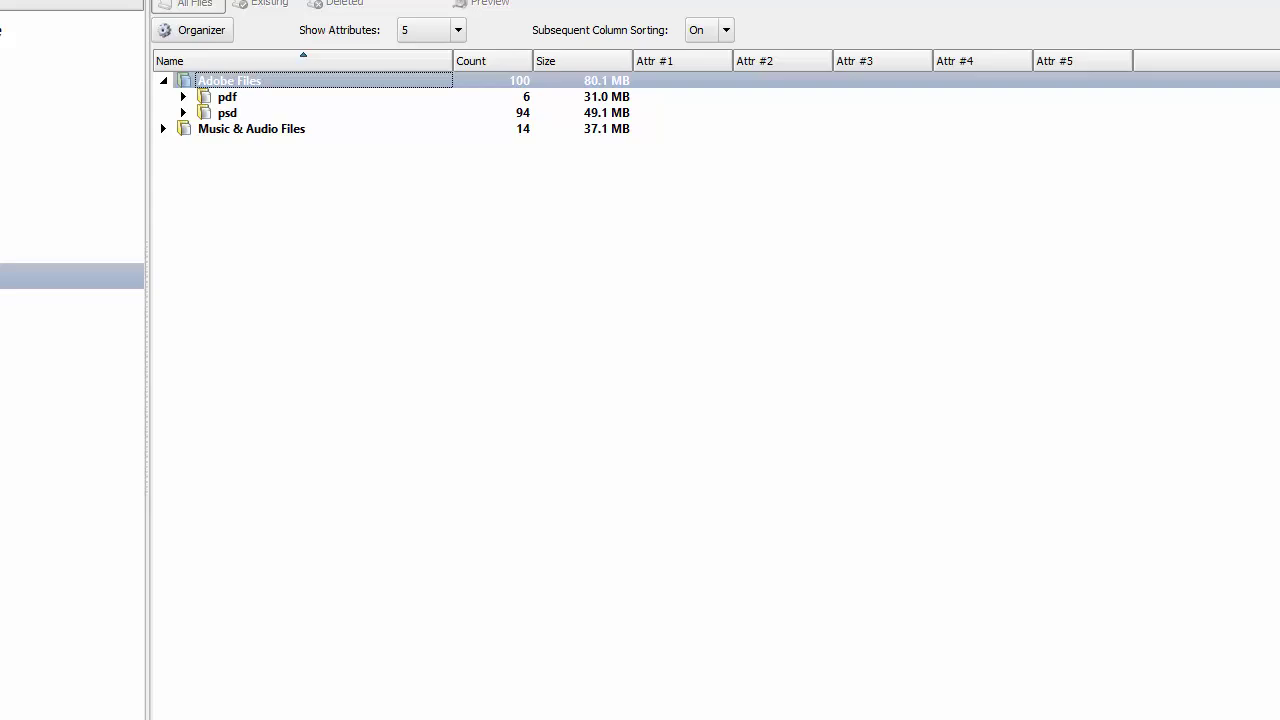
pyautogui.click(183, 112)
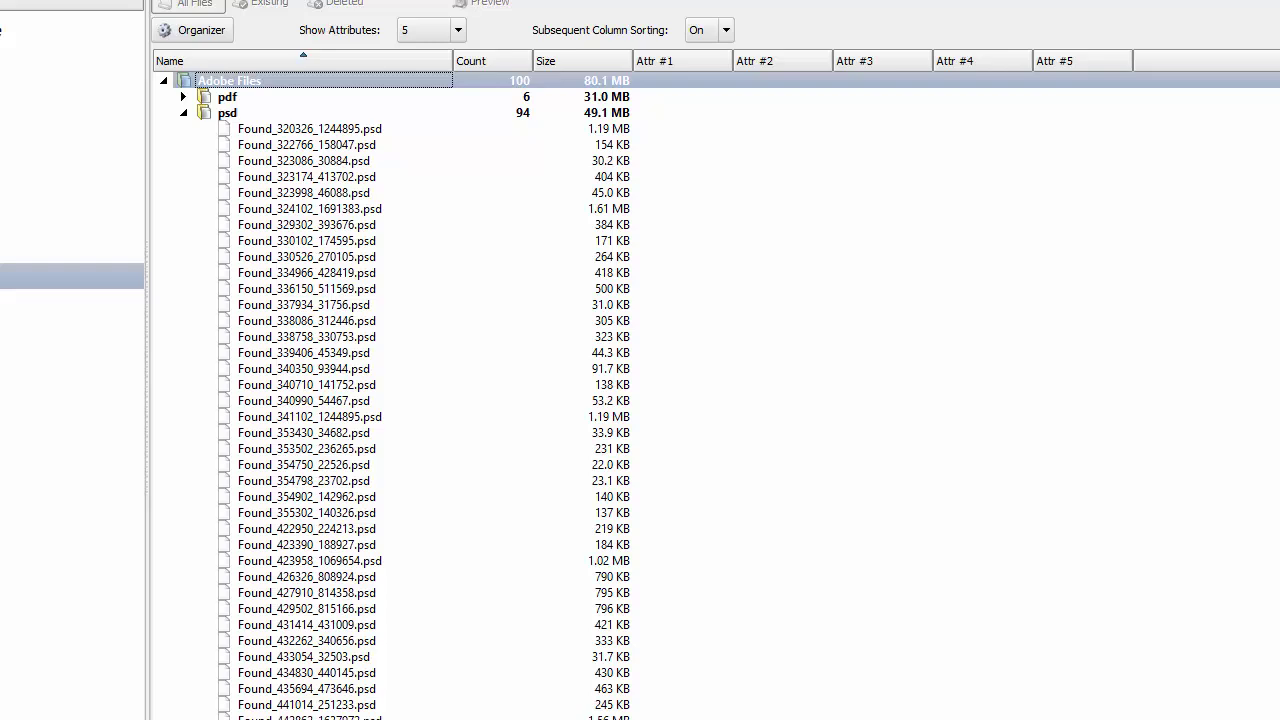
pyautogui.click(183, 96)
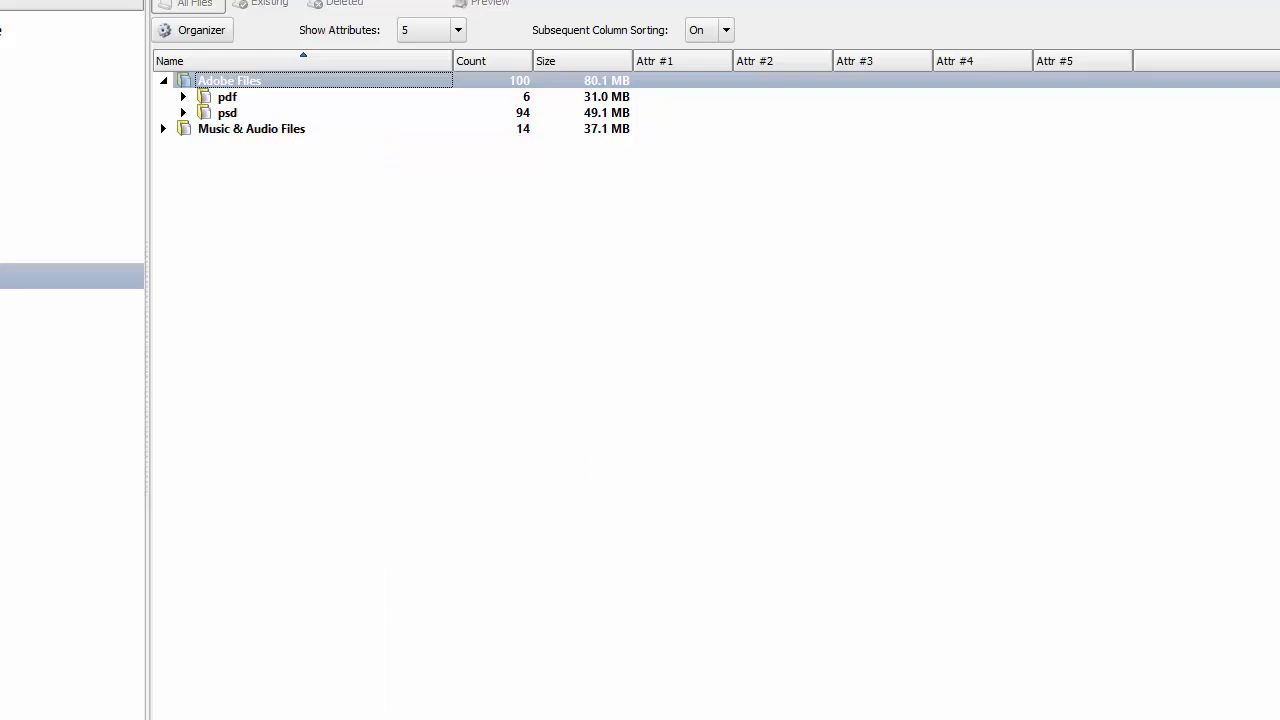
# Select the pdf and psd groups together and bring up the Unerase options for them.
pyautogui.click(227, 96)
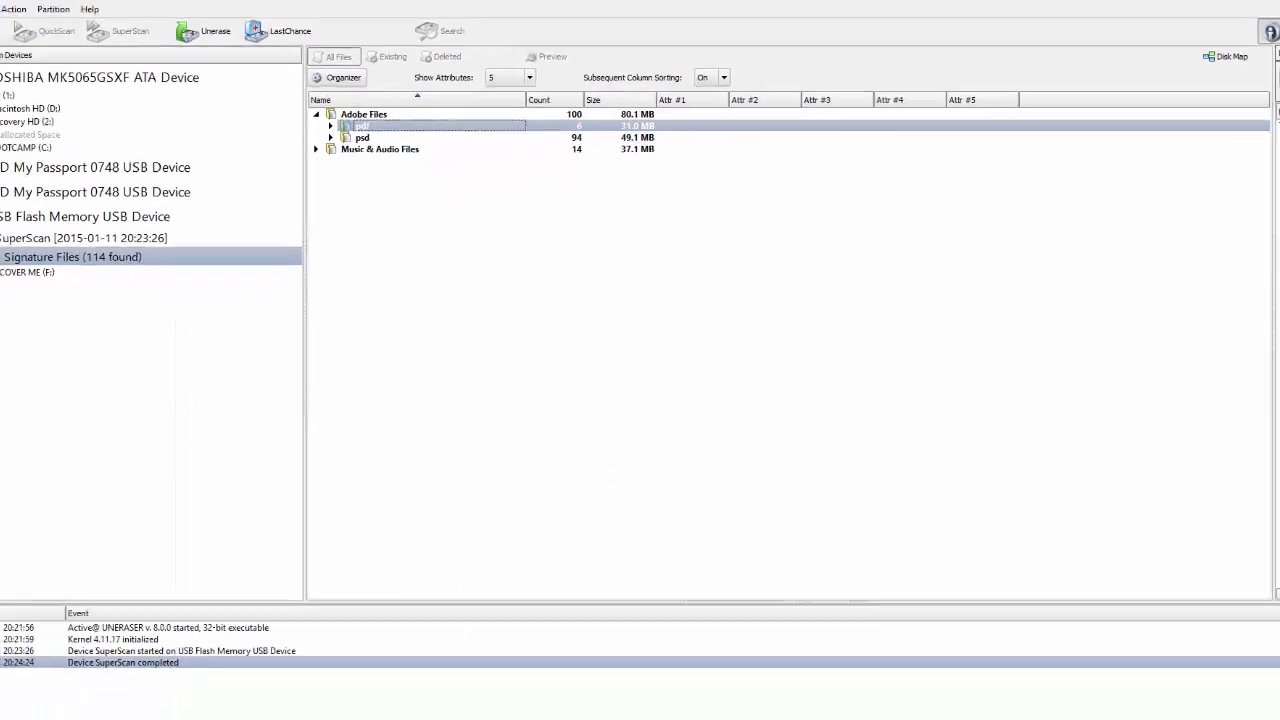
pyautogui.keyDown('ctrl'); pyautogui.click(227, 112); pyautogui.keyUp('ctrl')
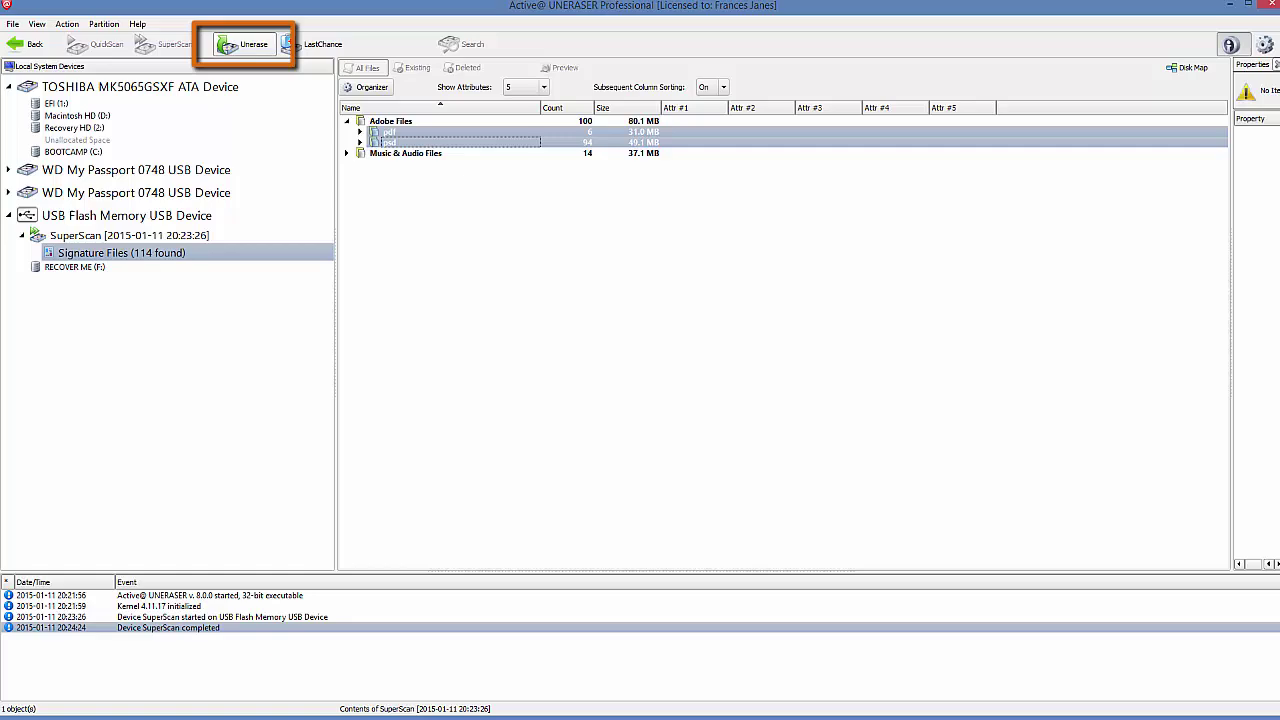
pyautogui.click(244, 44)
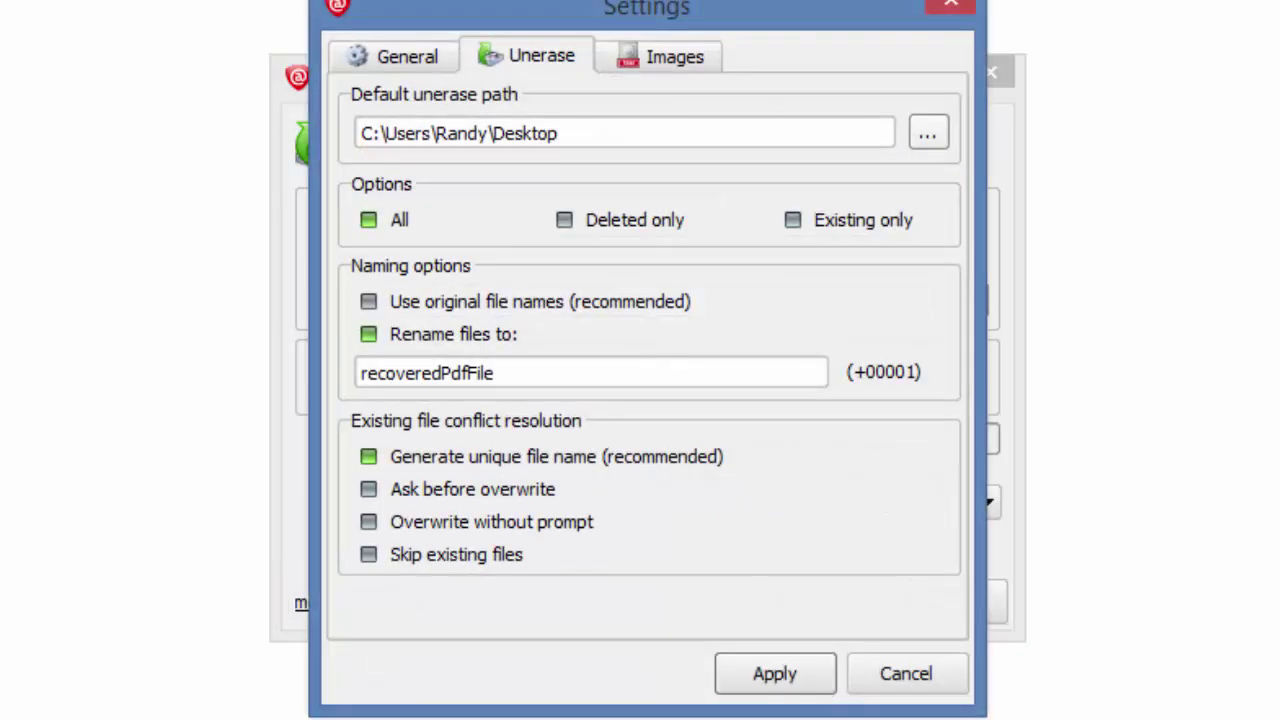
# Set the unerase naming option to rename files to recoveredAdobeFiles and apply the settings.
pyautogui.click(495, 372)
pyautogui.hotkey('shift', 'Home')
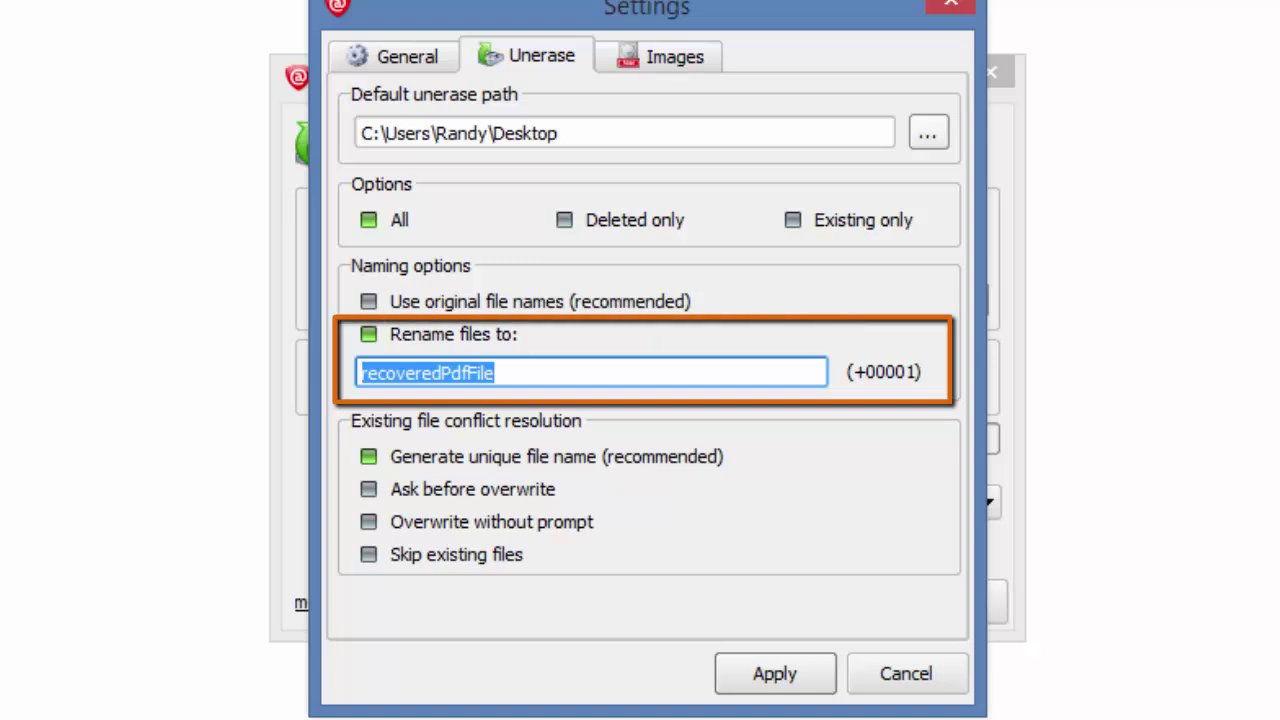
pyautogui.write('rec')
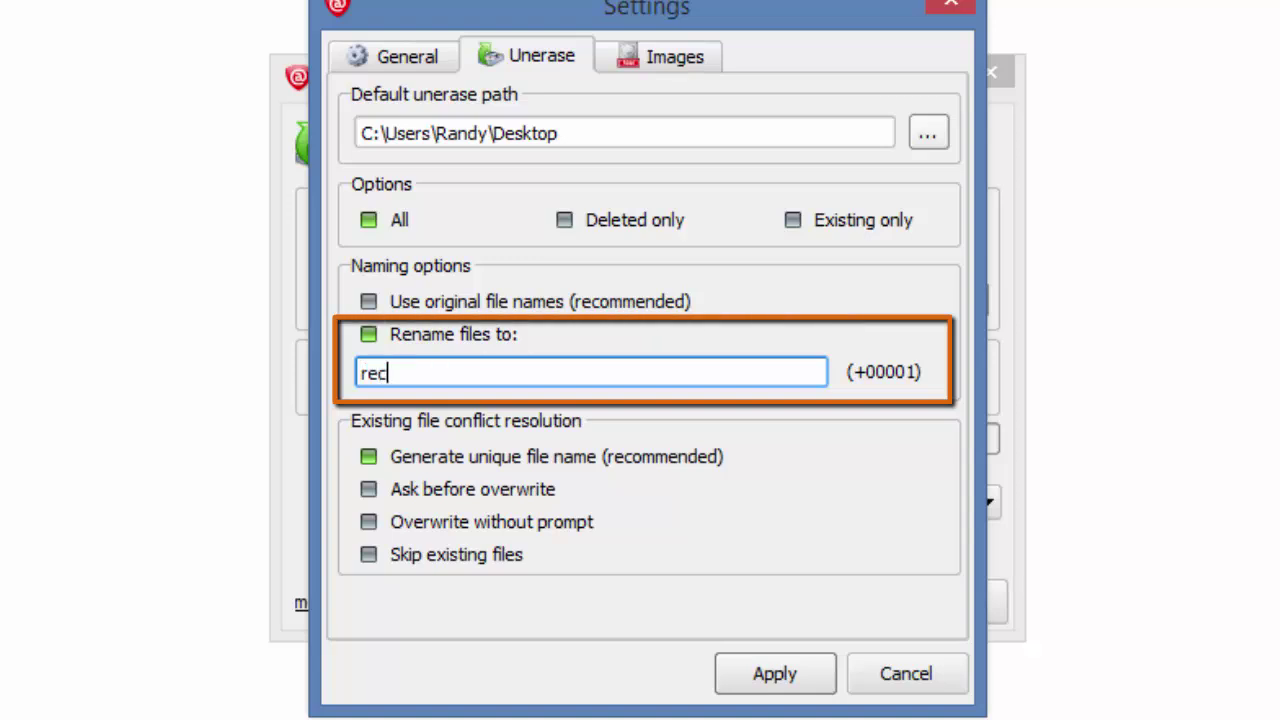
pyautogui.write('overedAdobeF')
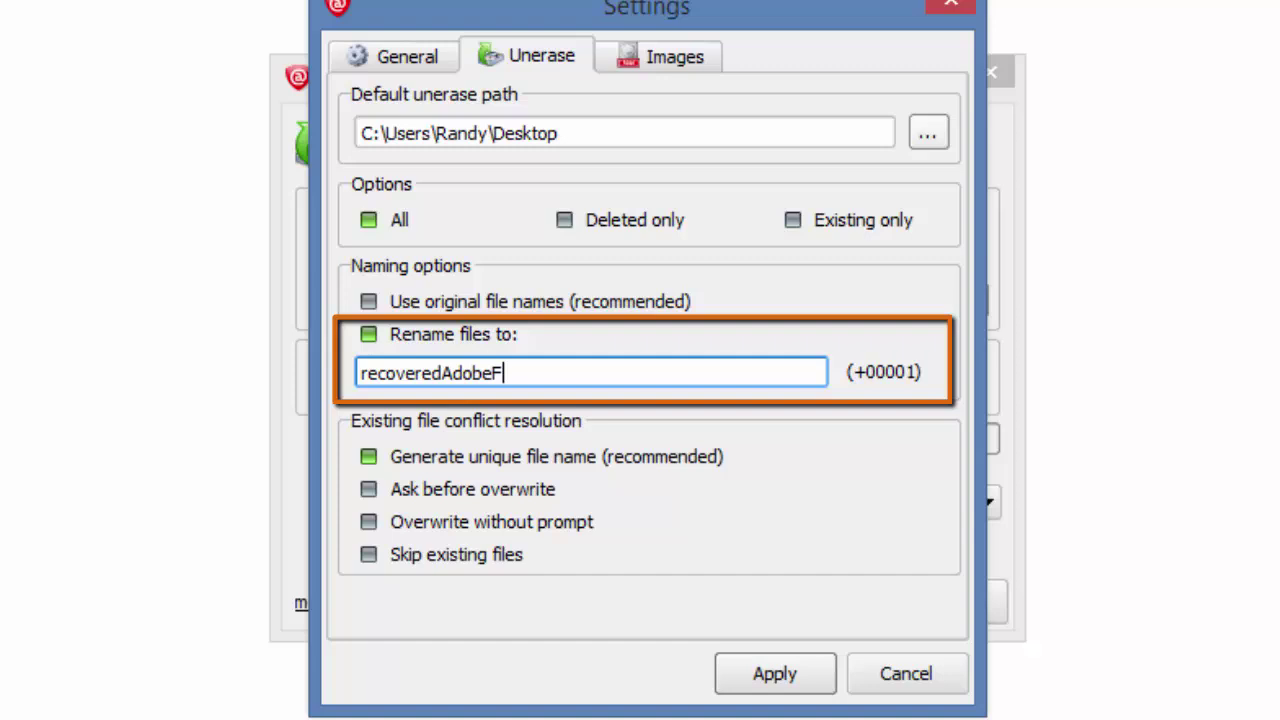
pyautogui.write('iles')
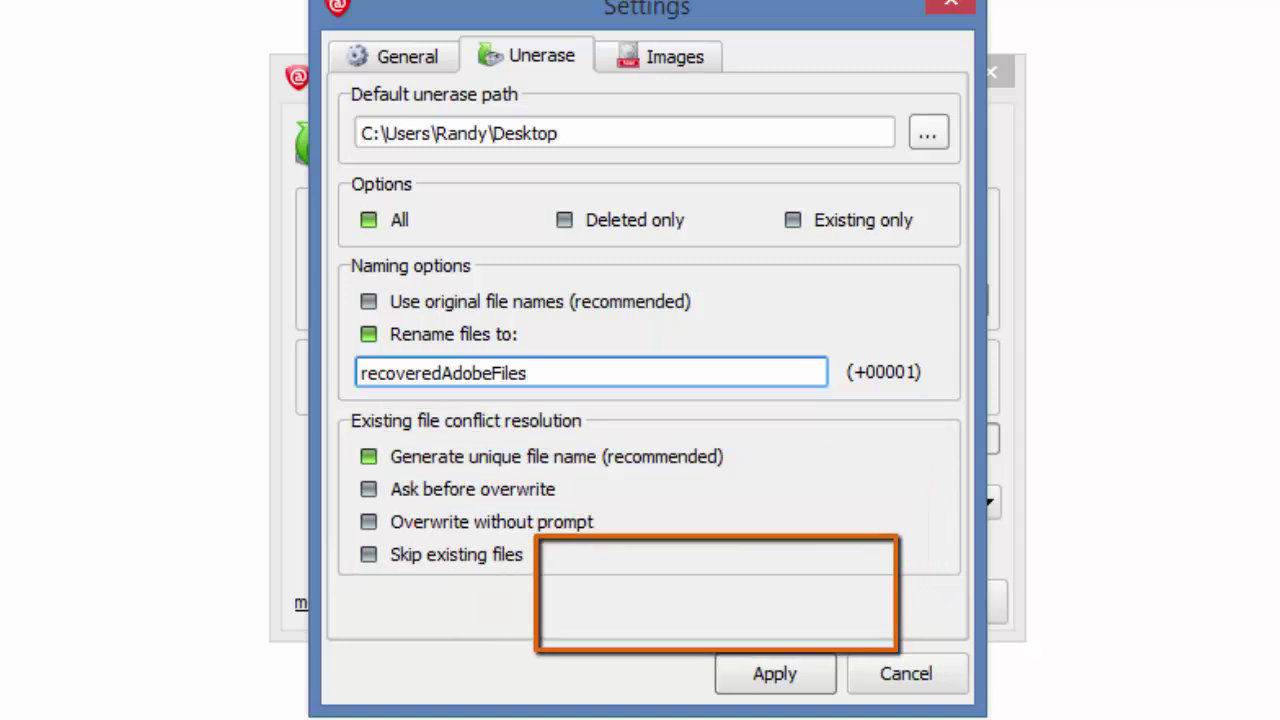
pyautogui.click(775, 673)
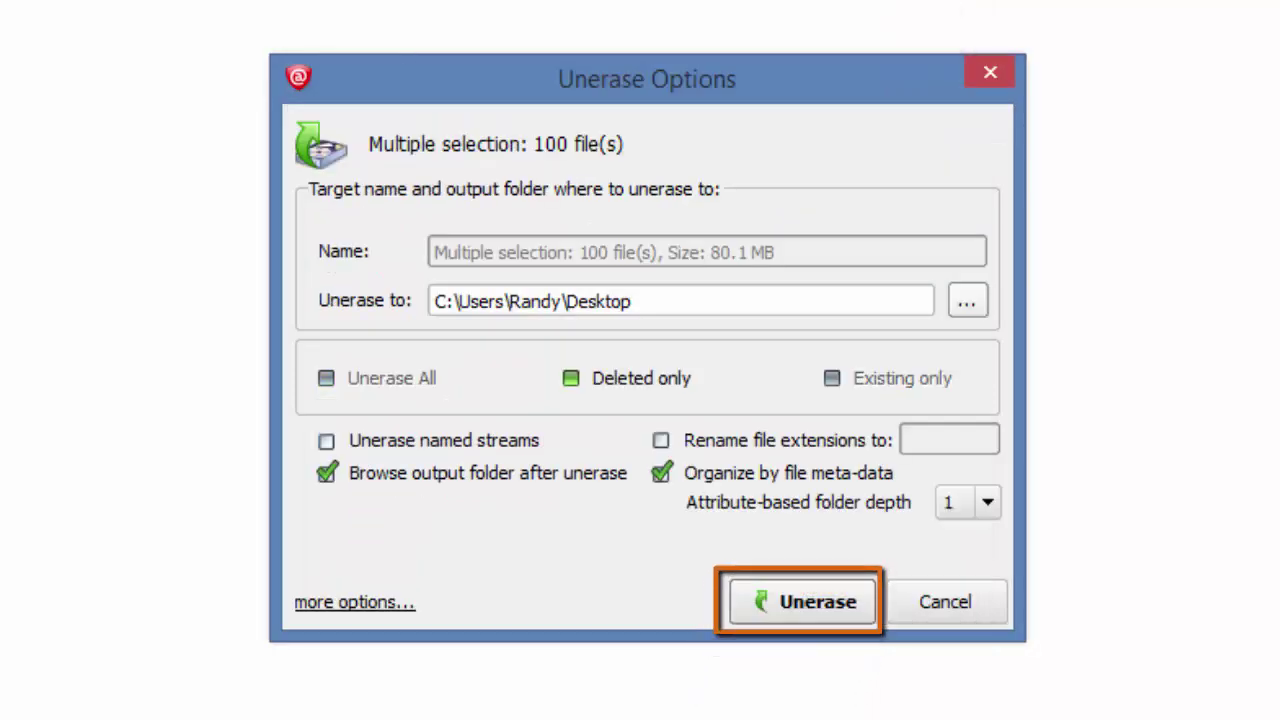
# Unerase the selected Adobe files, then browse the recovered psd files in the output's Adobe Files folder with a wider name column.
pyautogui.press('Return')
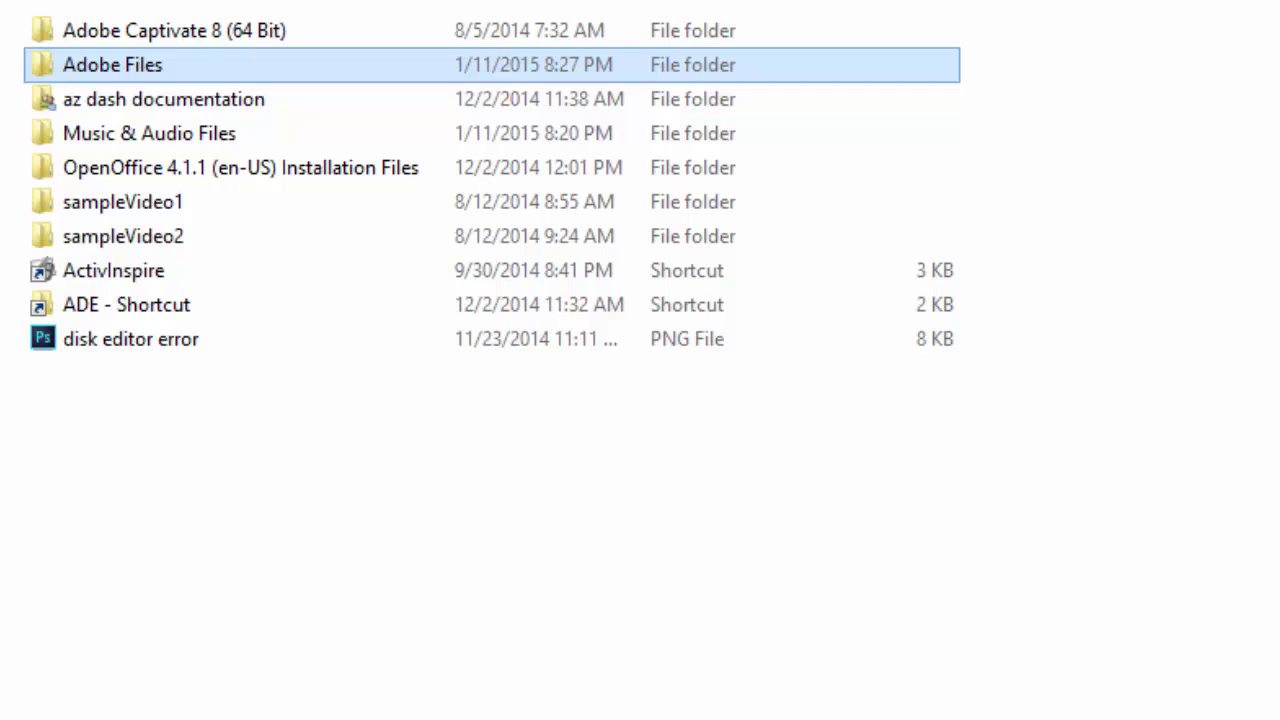
pyautogui.doubleClick(90, 64)
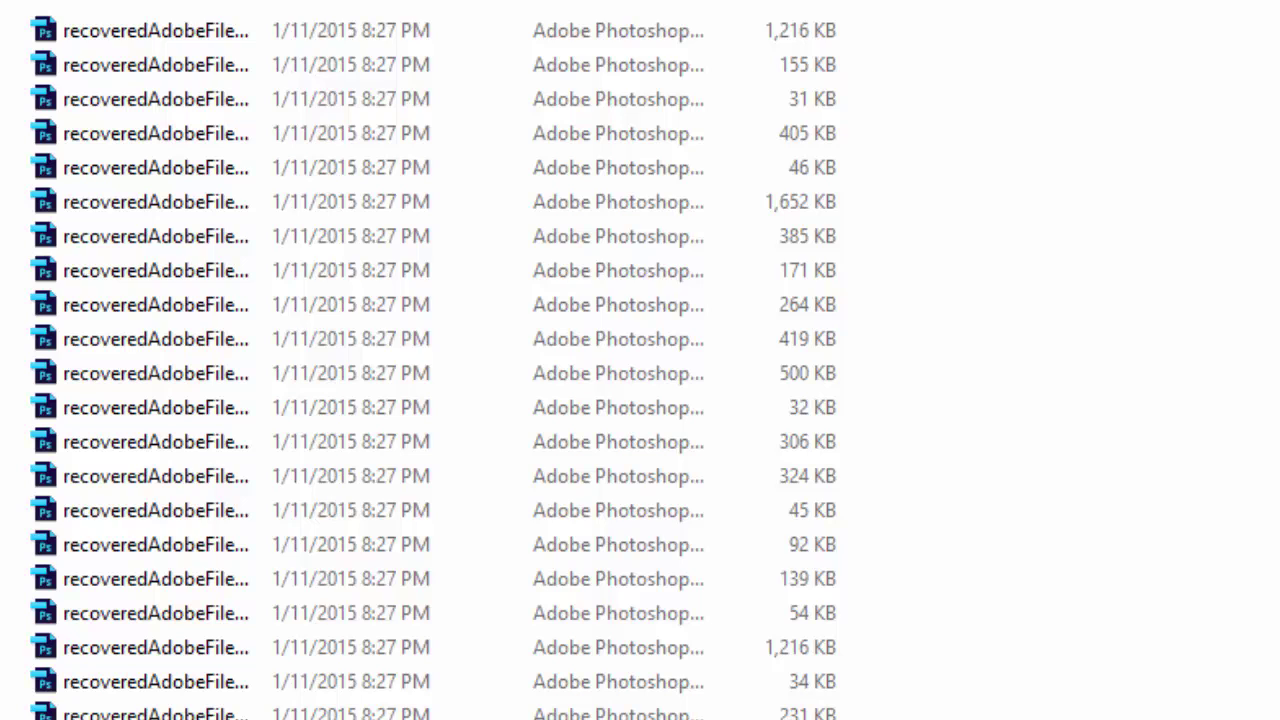
pyautogui.moveTo(262, 1); pyautogui.dragTo(543, 1)
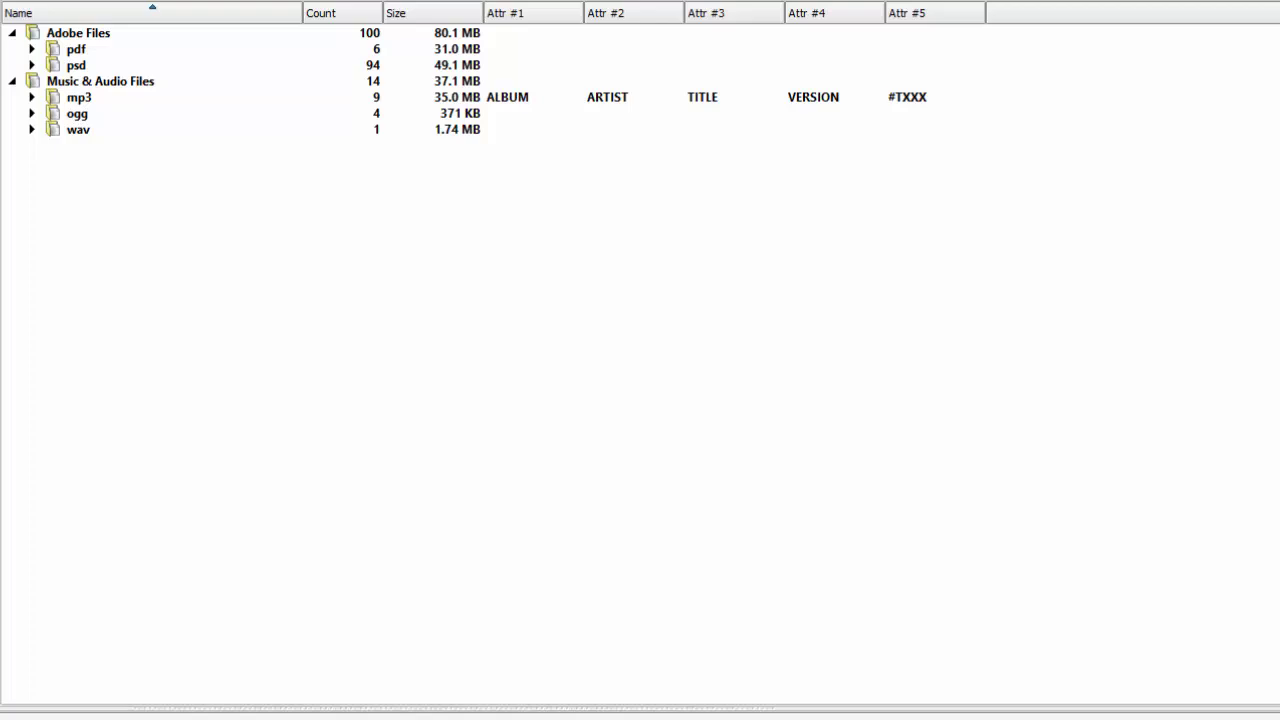
# Use the File Organizer to move the ARTIST attribute above ALBUM for mp3 files and apply the order.
pyautogui.doubleClick(79, 97)
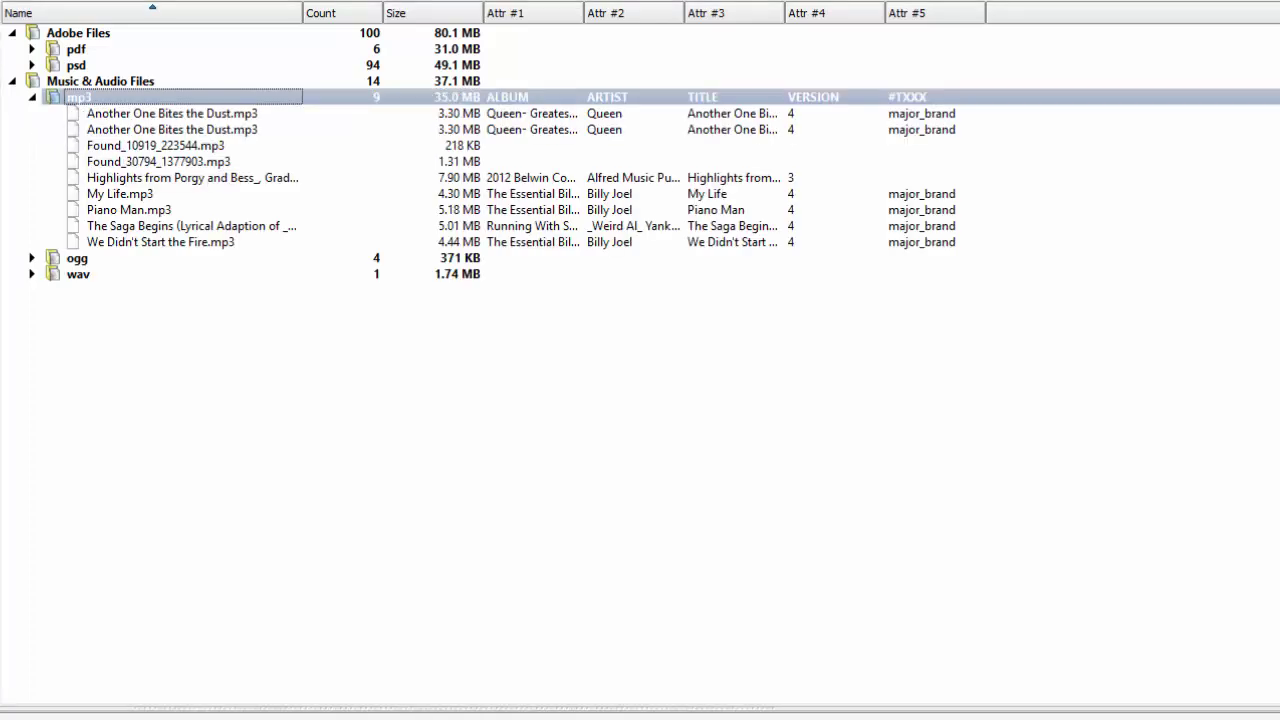
pyautogui.click(172, 113)
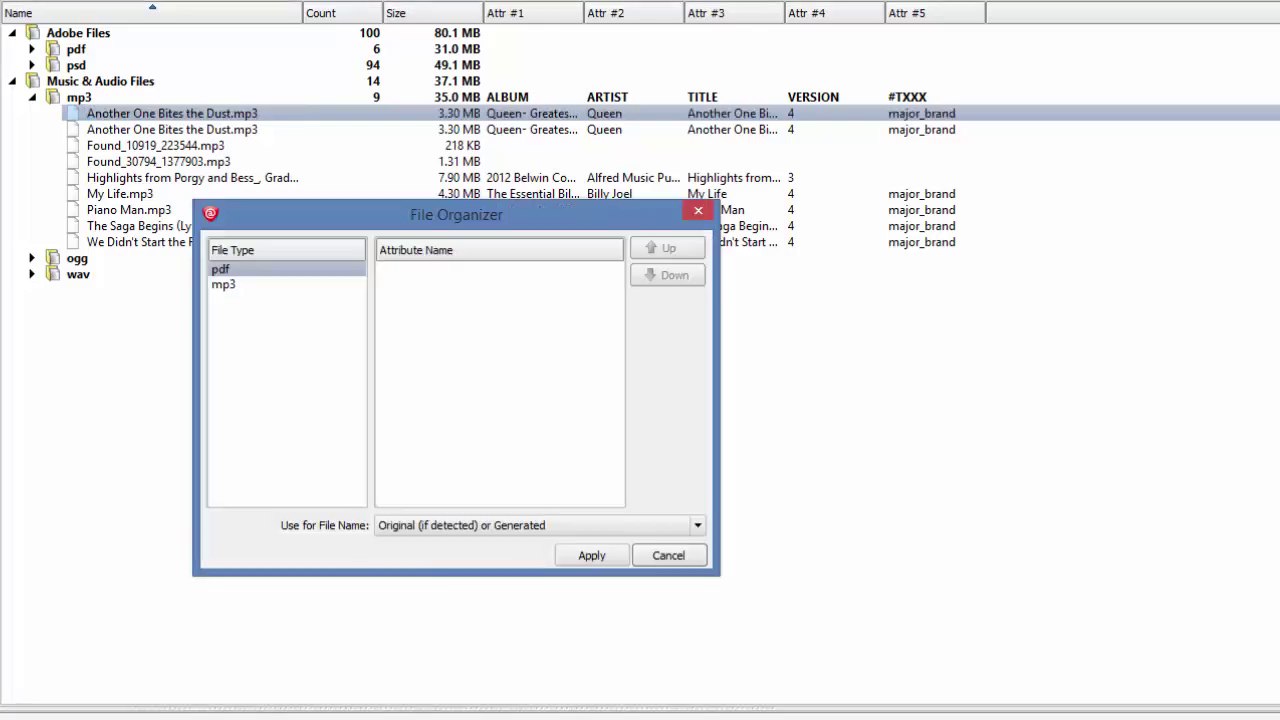
pyautogui.click(223, 284)
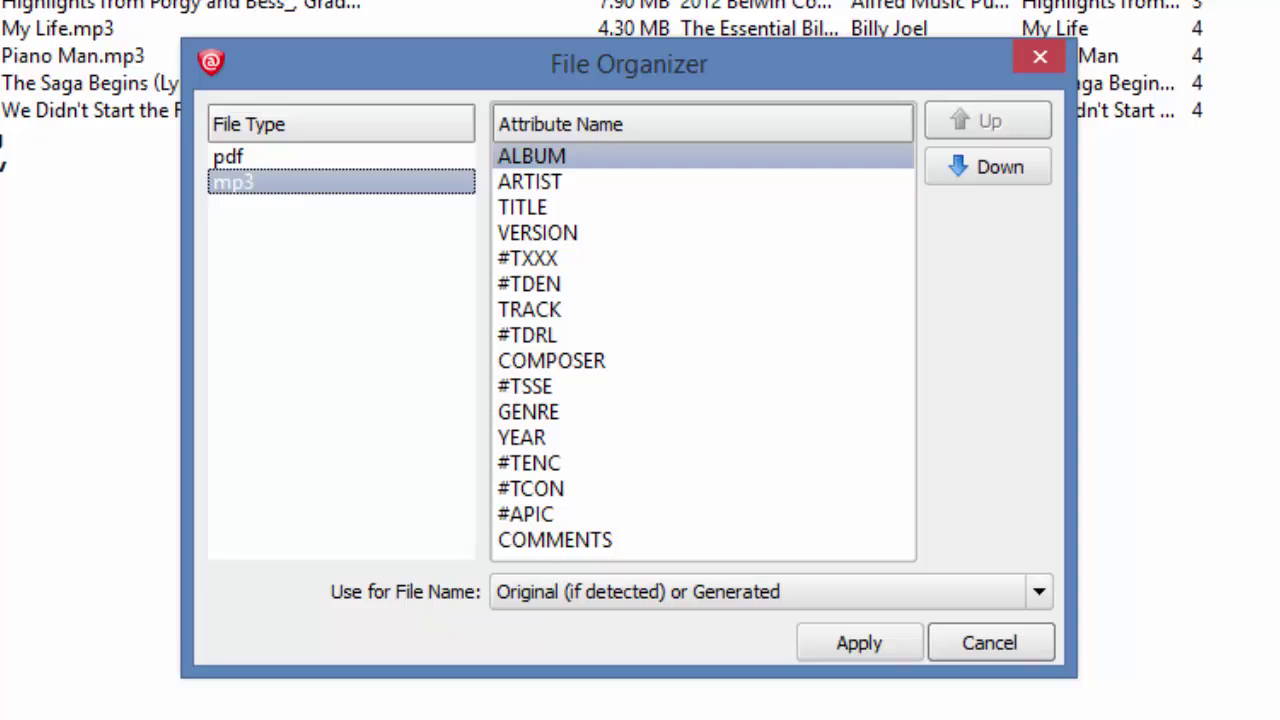
pyautogui.click(530, 181)
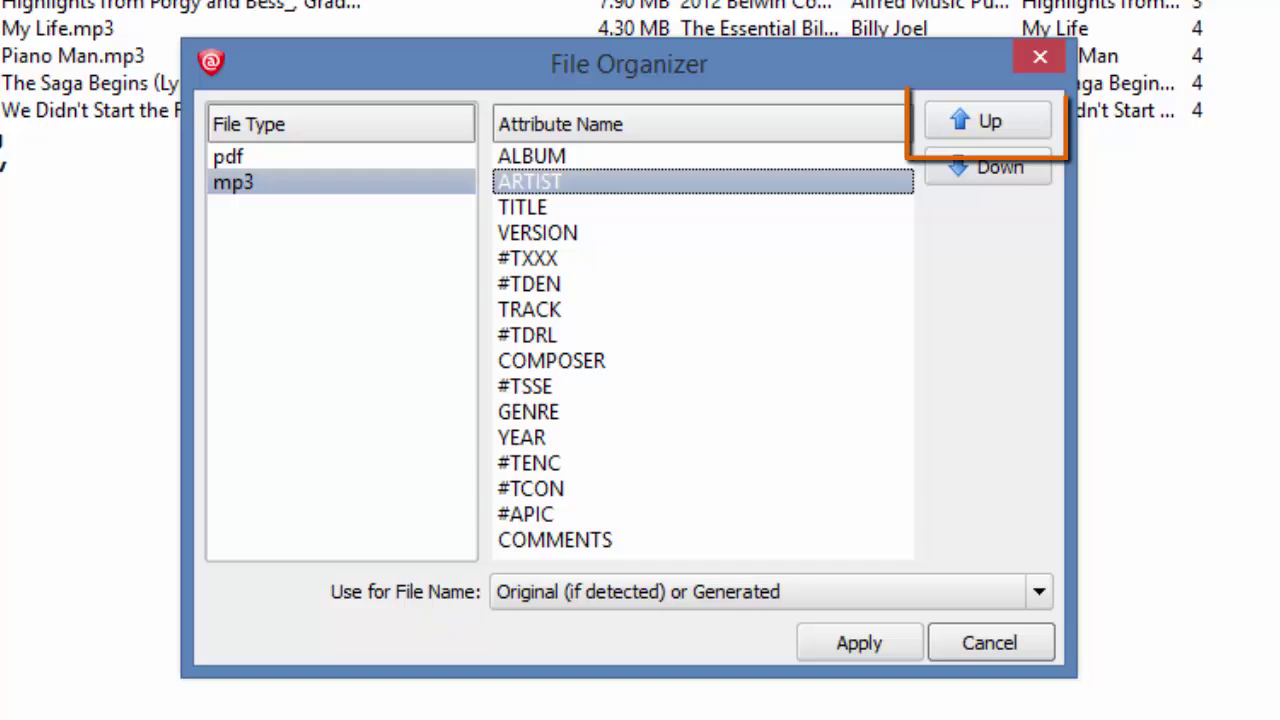
pyautogui.click(988, 121)
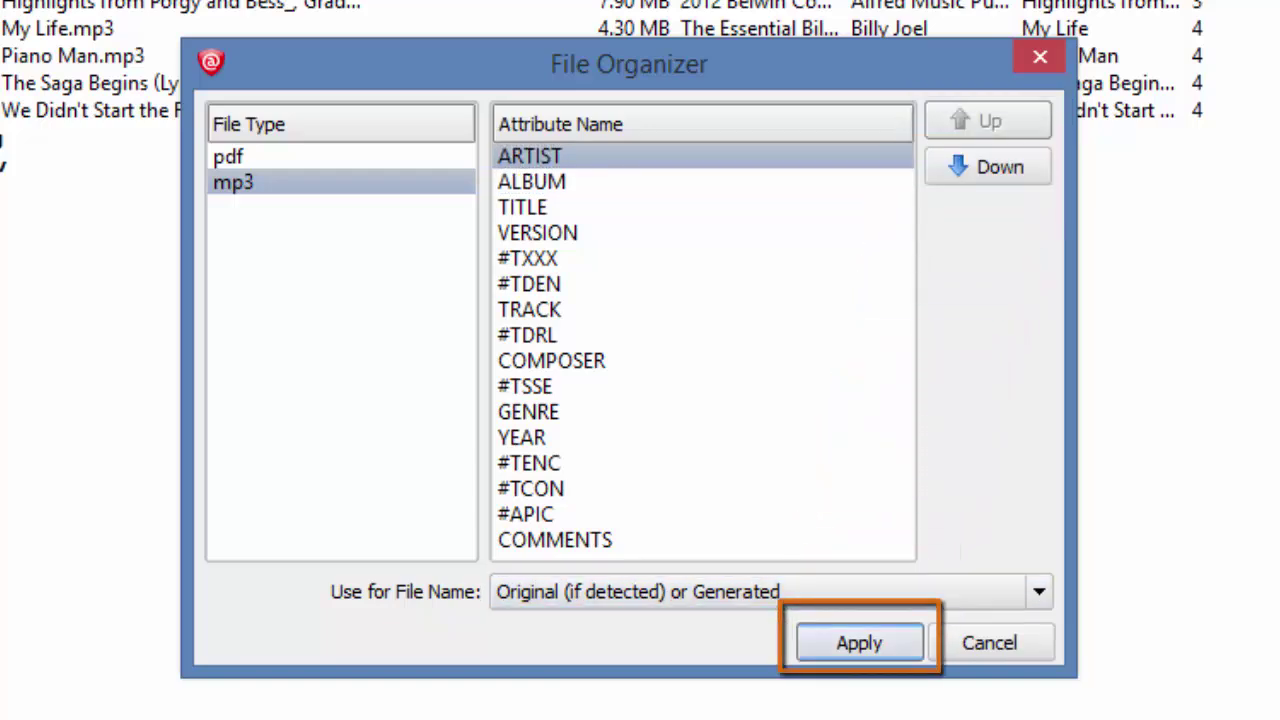
pyautogui.click(859, 642)
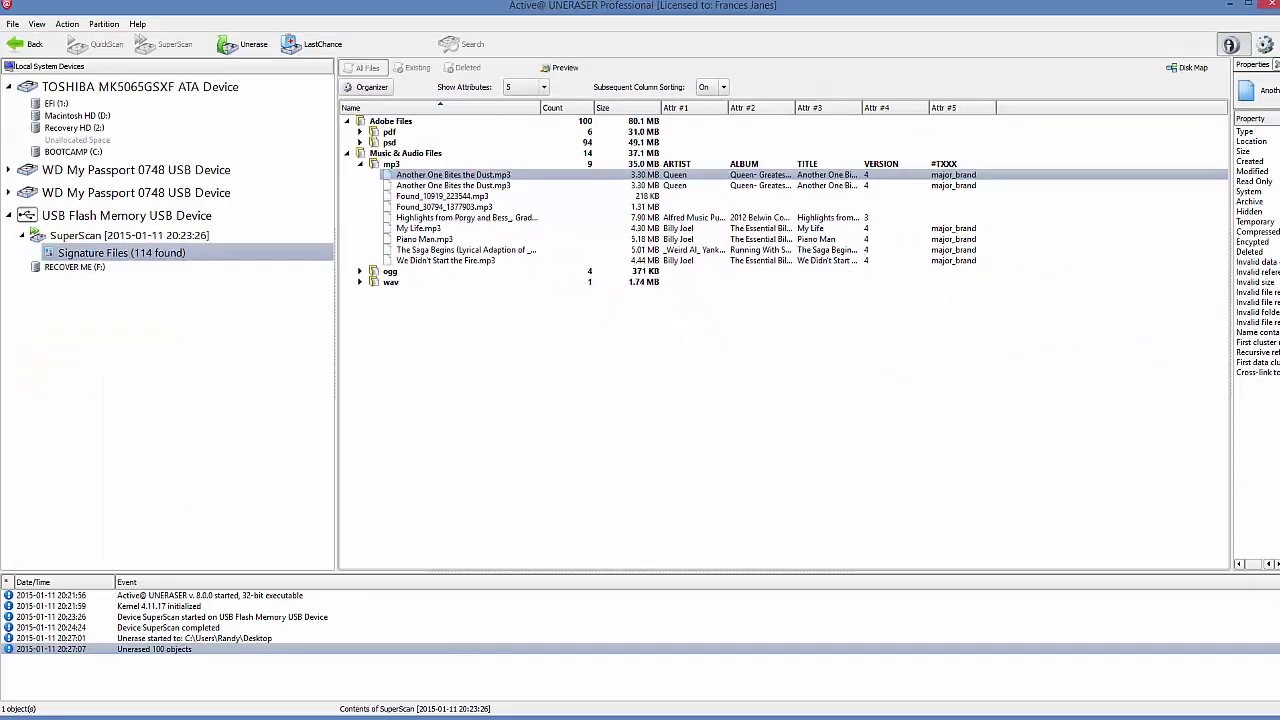
# Unerase the whole mp3 group to the Desktop folder, organized by file meta-data with a folder depth of 1.
pyautogui.click(391, 163)
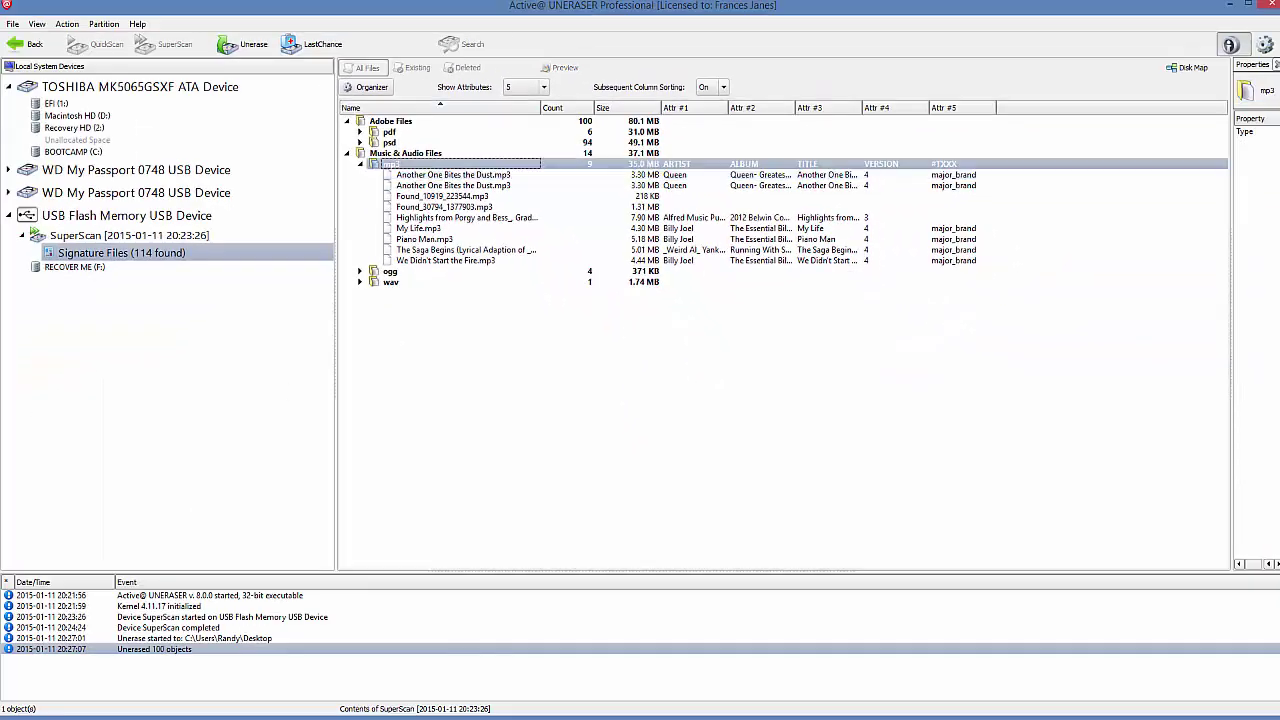
pyautogui.click(243, 44)
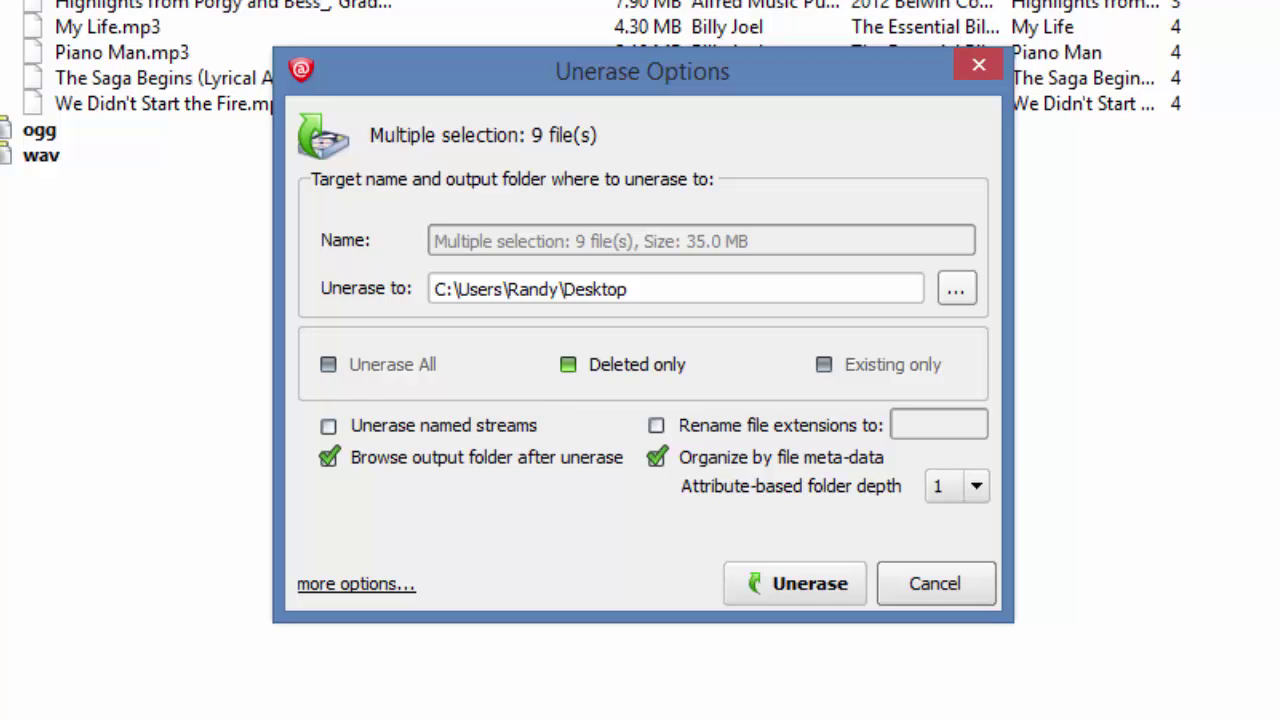
pyautogui.press('Return')
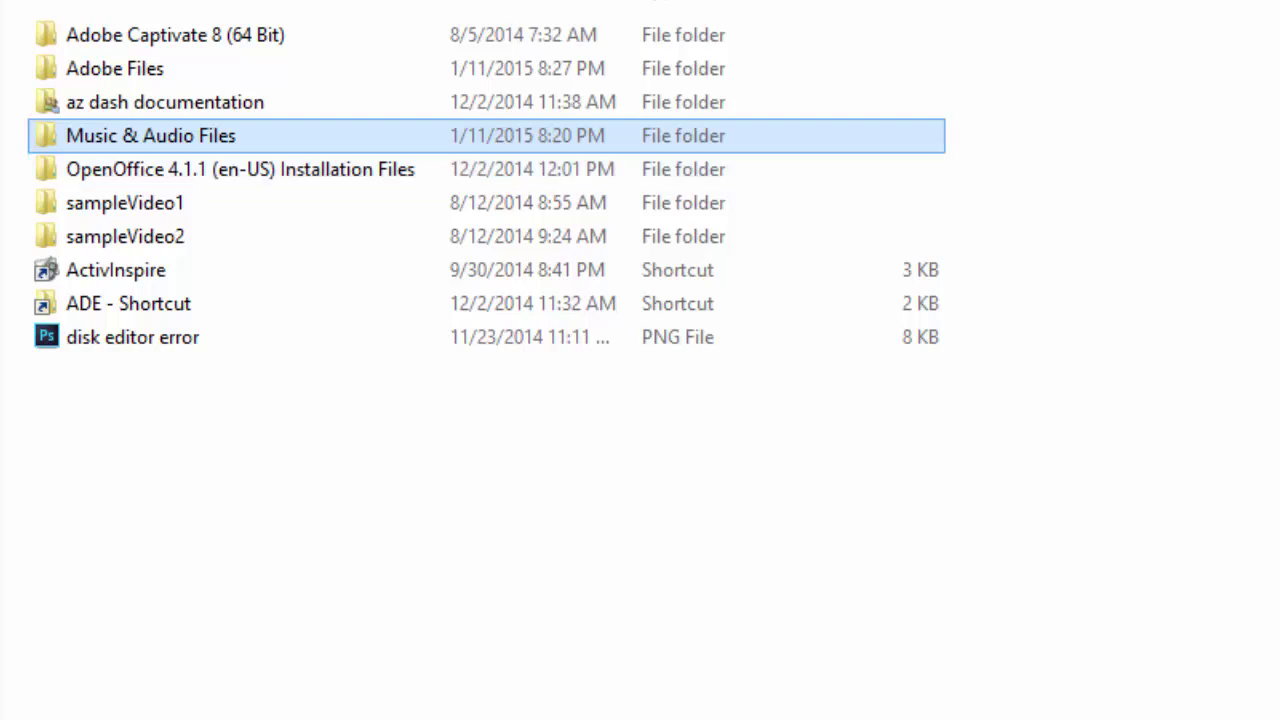
# Browse the recovered music in the Music & Audio Files folder, going into mp3 and its Queen folder.
pyautogui.press('Return')
pyautogui.click(85, 35)
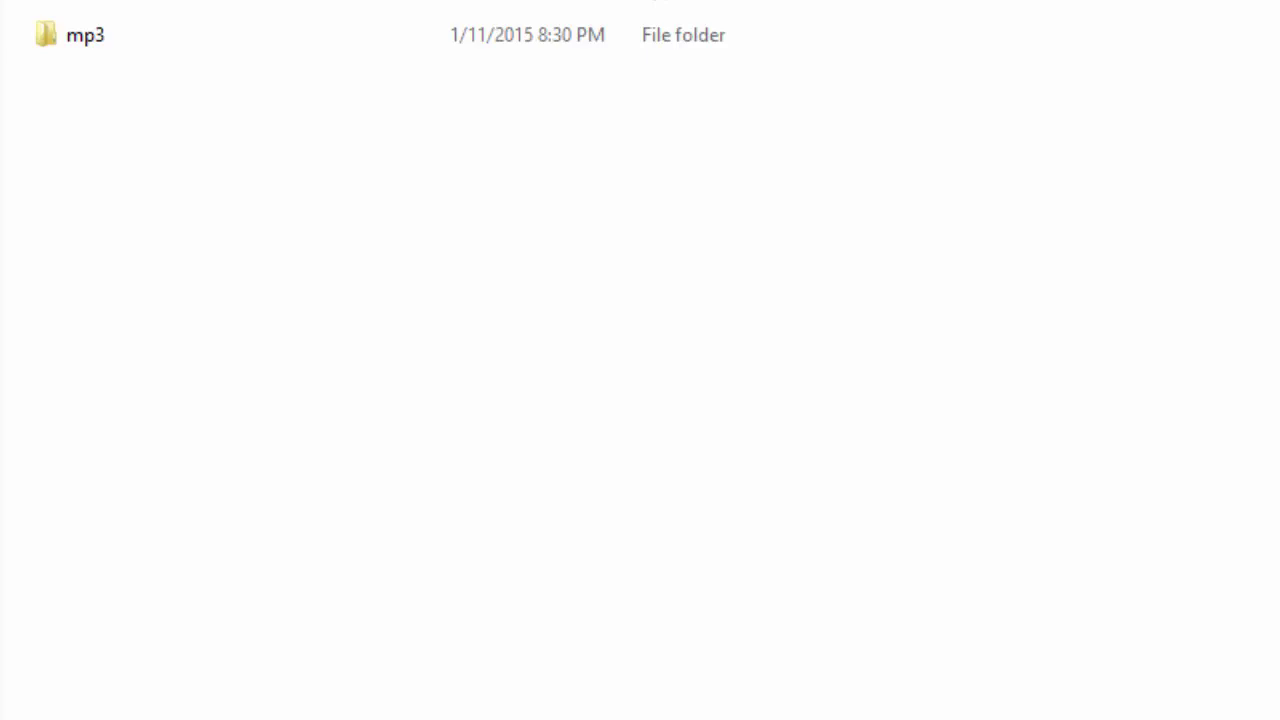
pyautogui.moveTo(898, 0); pyautogui.dragTo(869, 191)
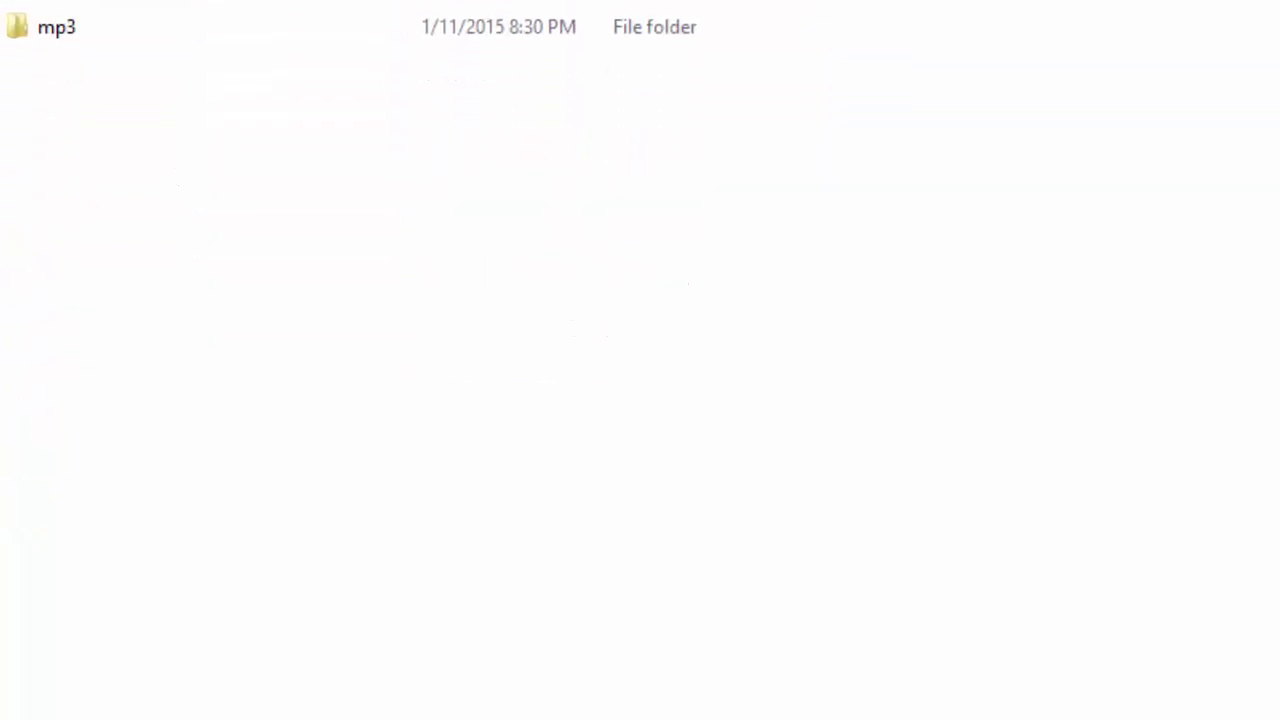
pyautogui.click(56, 25)
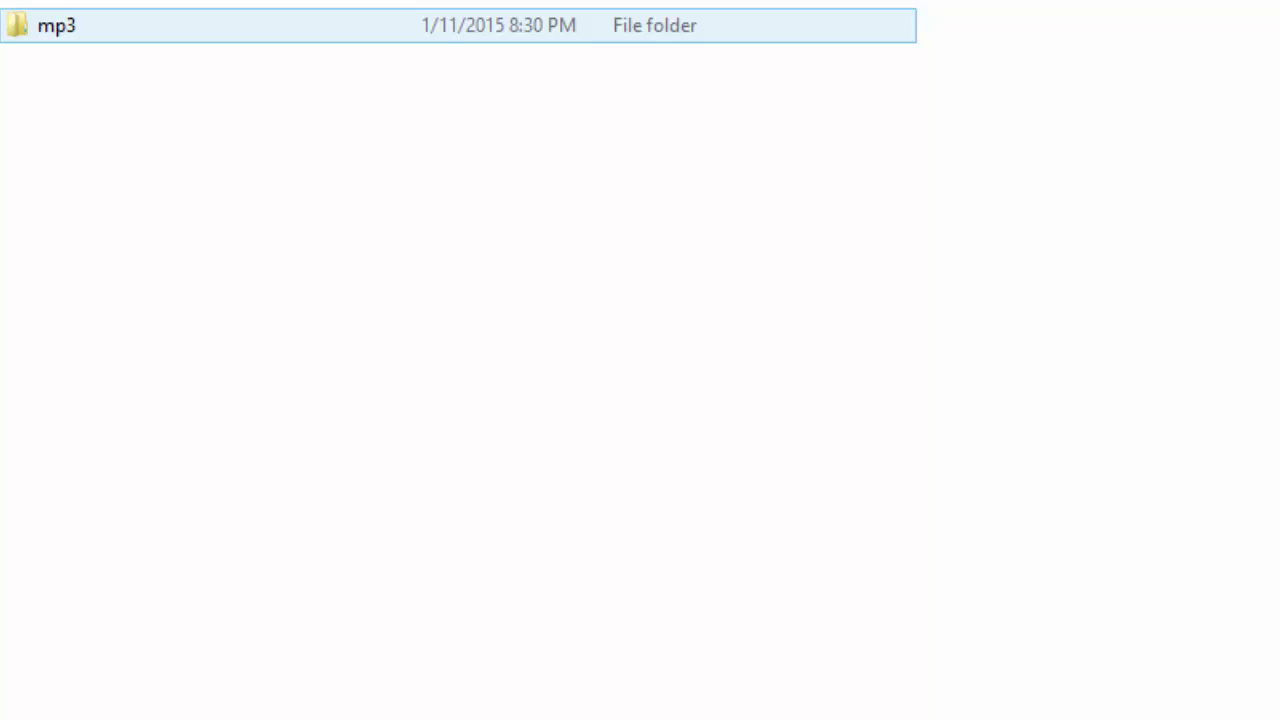
pyautogui.press('Return')
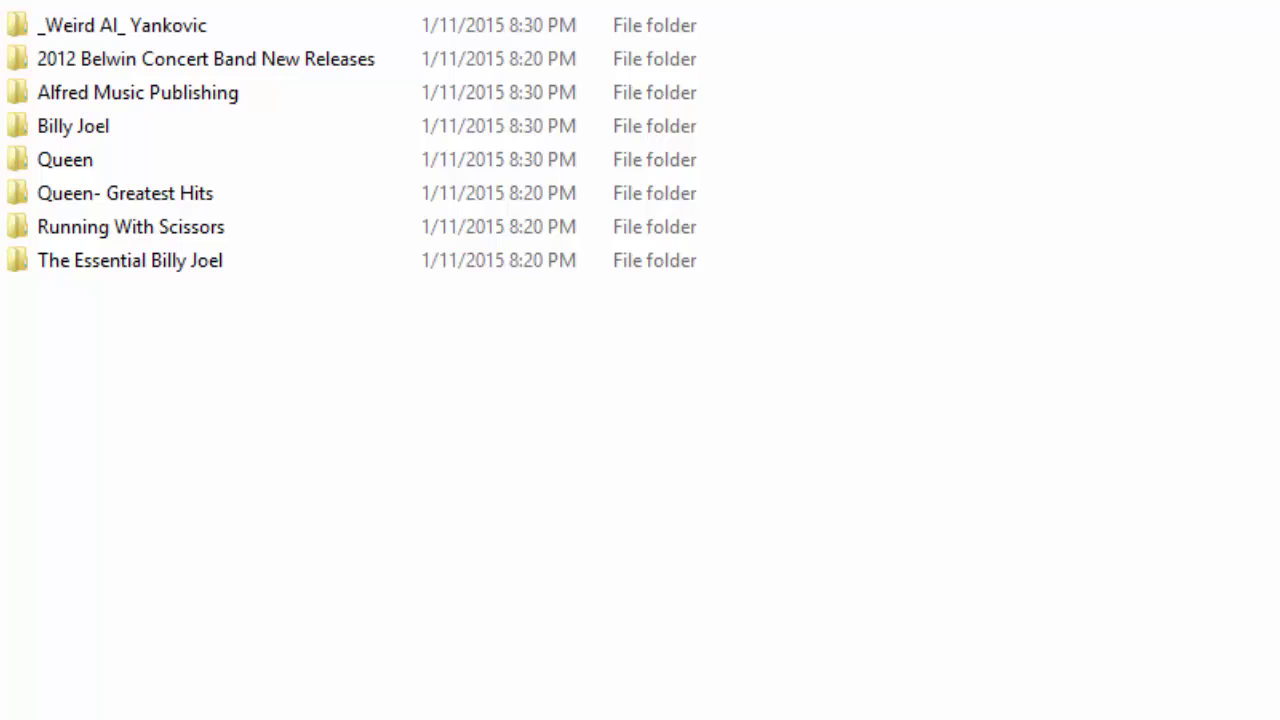
pyautogui.doubleClick(64, 159)
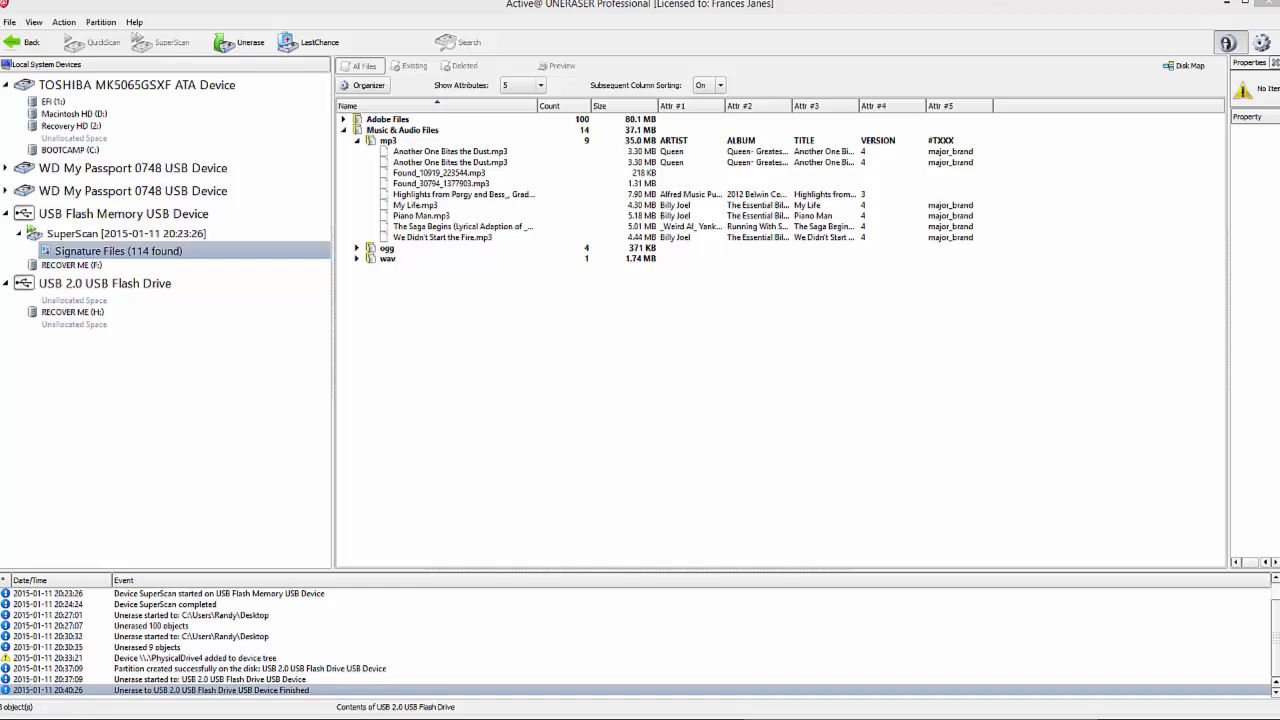
# Open the first Another One Bites the Dust.mp3 from the mp3 group in the Disk Editor (Hex Viewer).
pyautogui.click(450, 151)
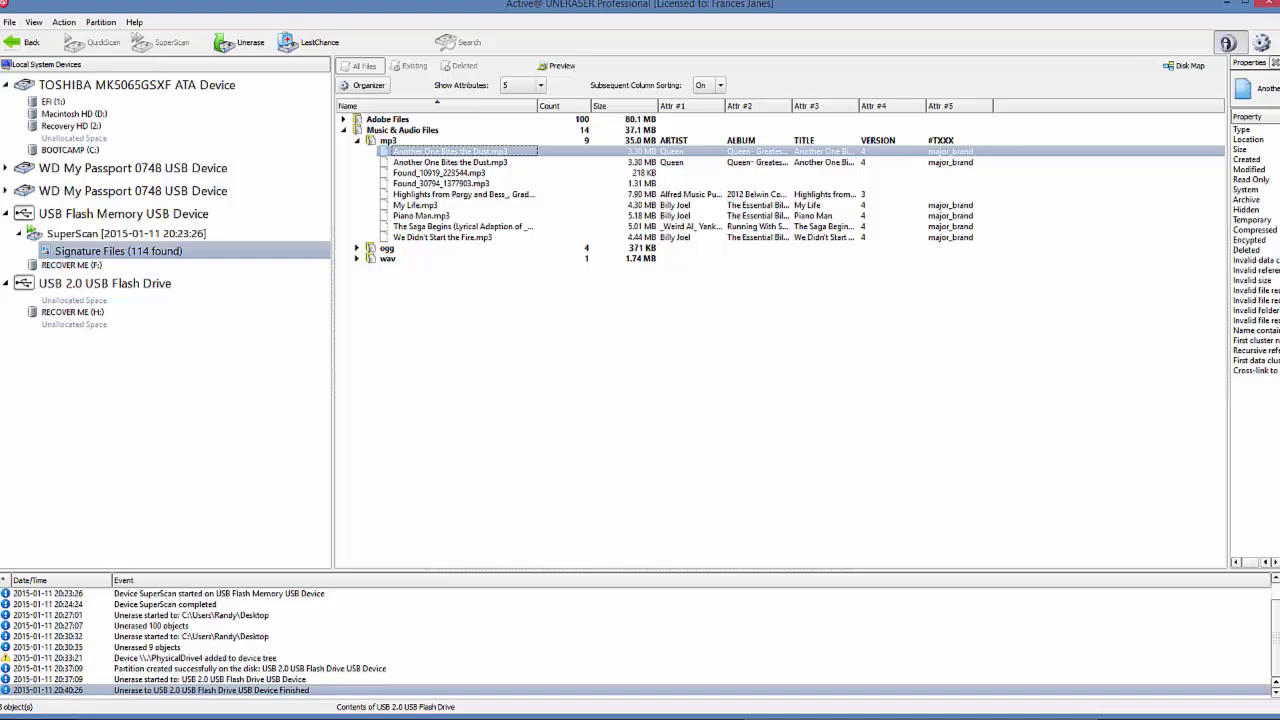
pyautogui.click(64, 22)
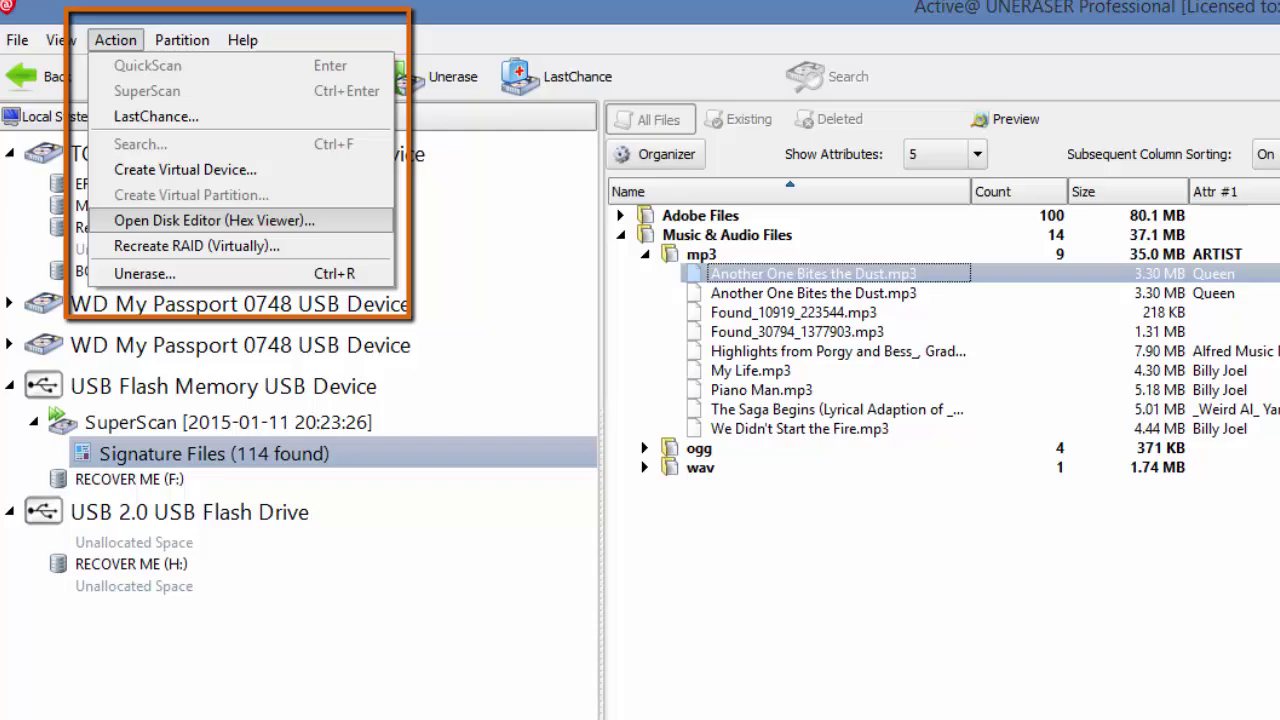
pyautogui.click(214, 220)
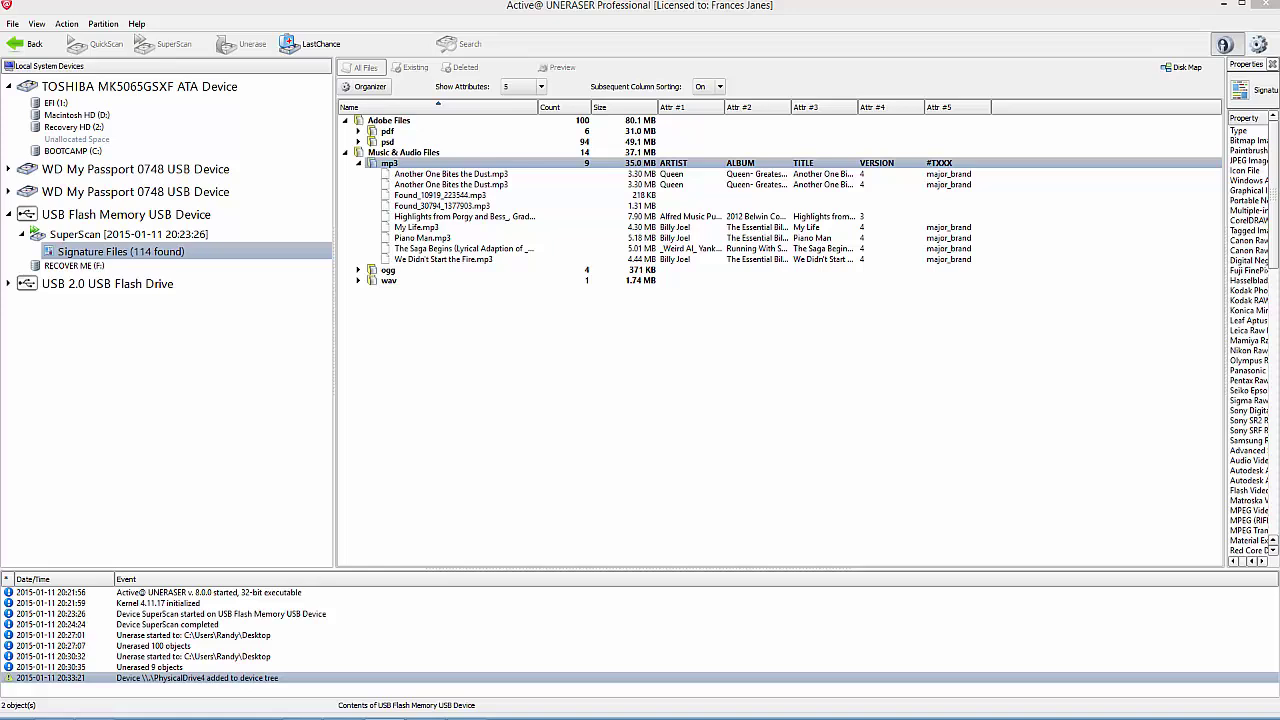
# Unerase the RECOVER ME (F:) volume onto USB 2.0 USB Flash Drive, copying all volume data sector by sector, and switch to the SAVEME (H:) window.
pyautogui.click(125, 214)
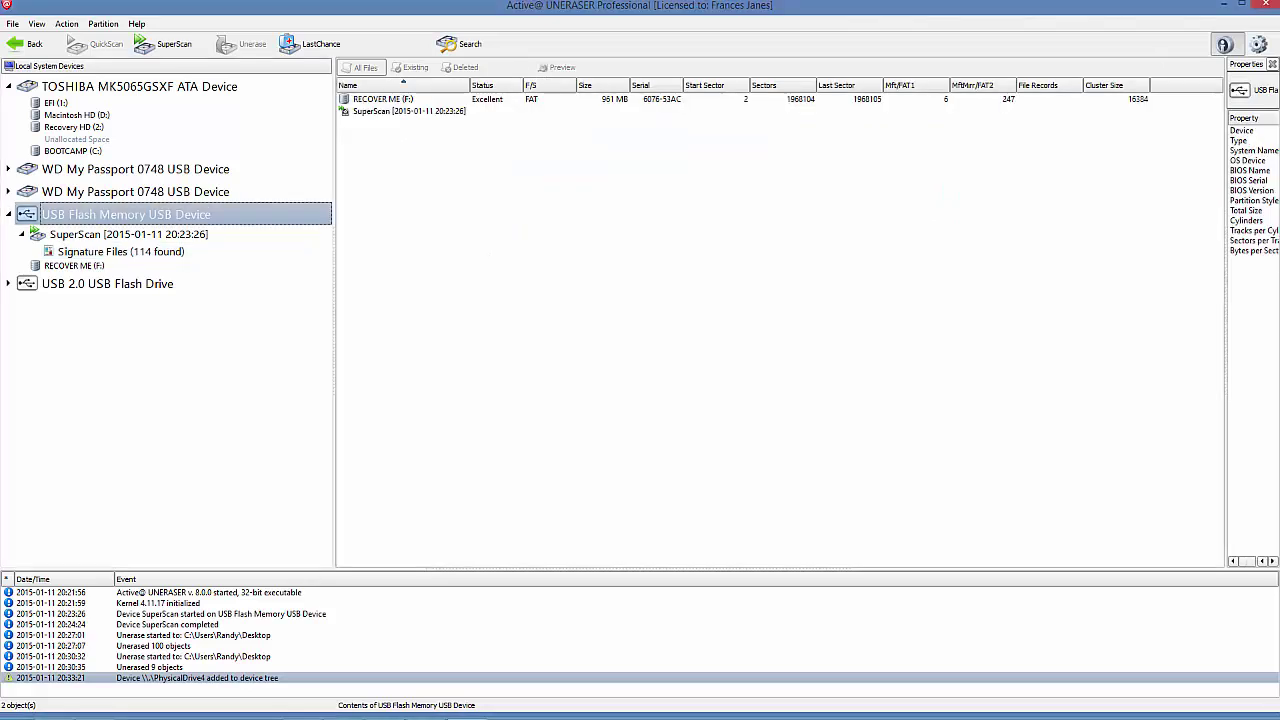
pyautogui.click(383, 99)
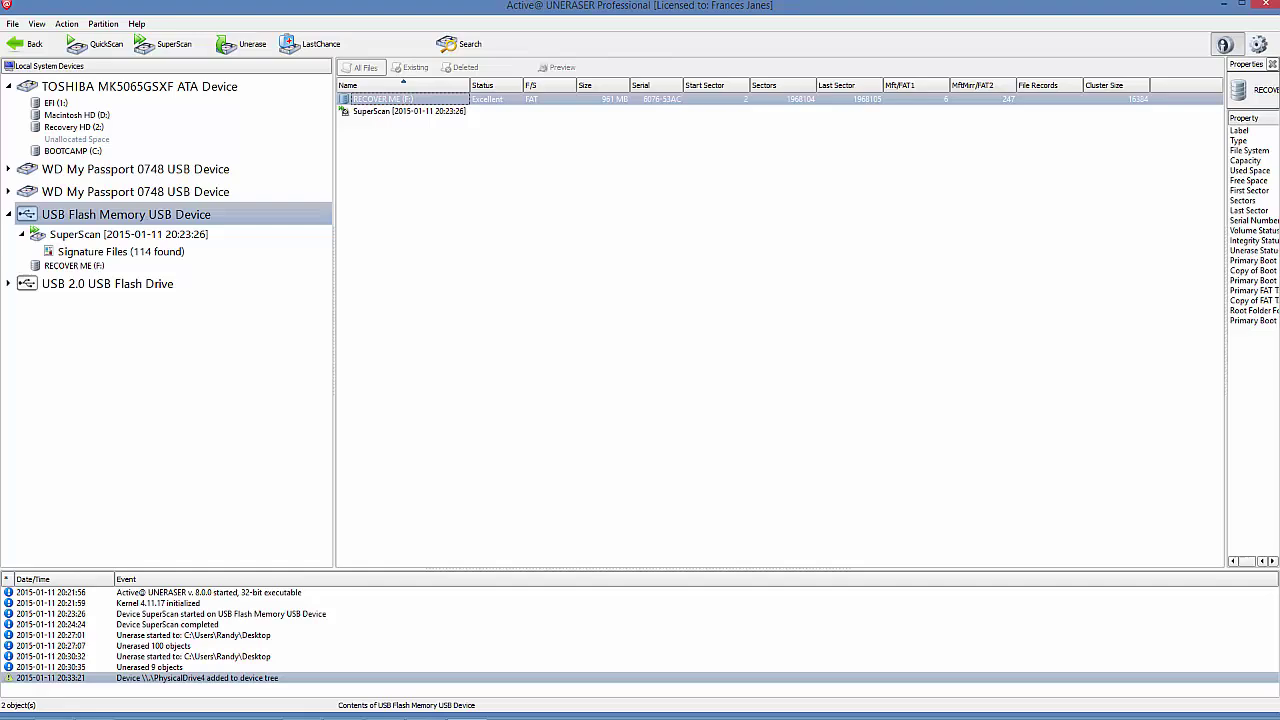
pyautogui.click(241, 44)
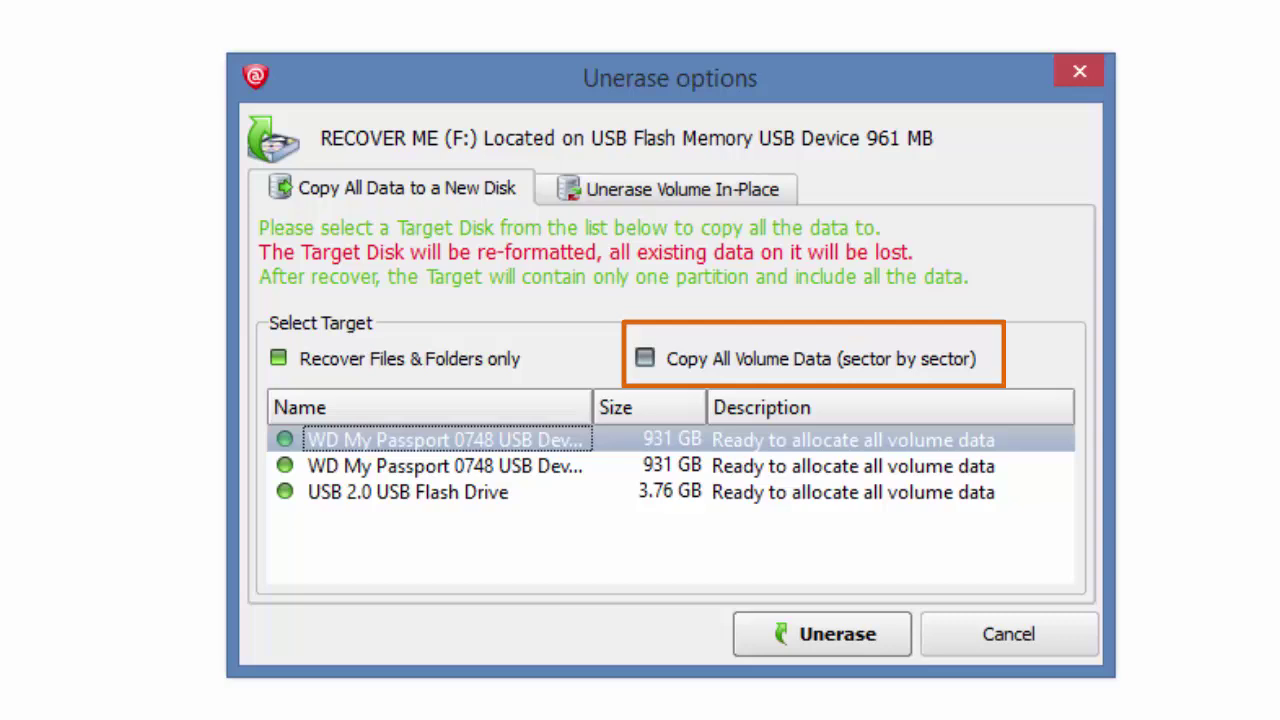
pyautogui.click(645, 358)
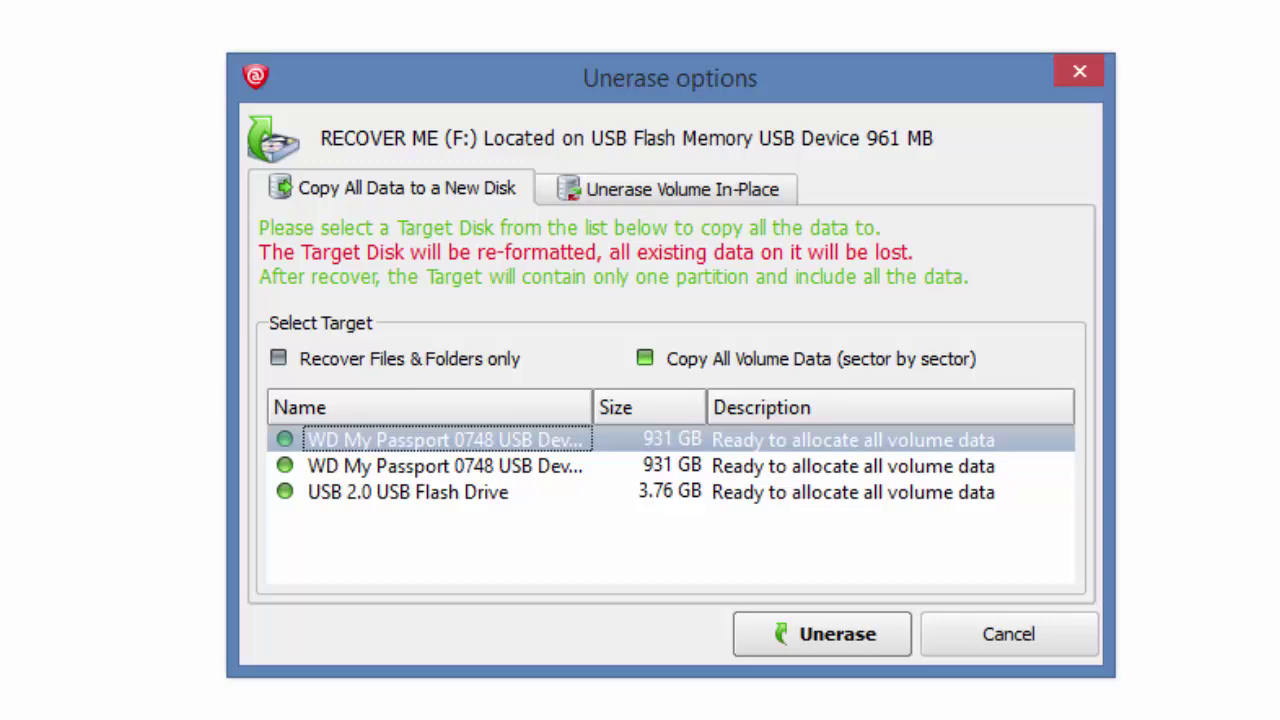
pyautogui.click(447, 491)
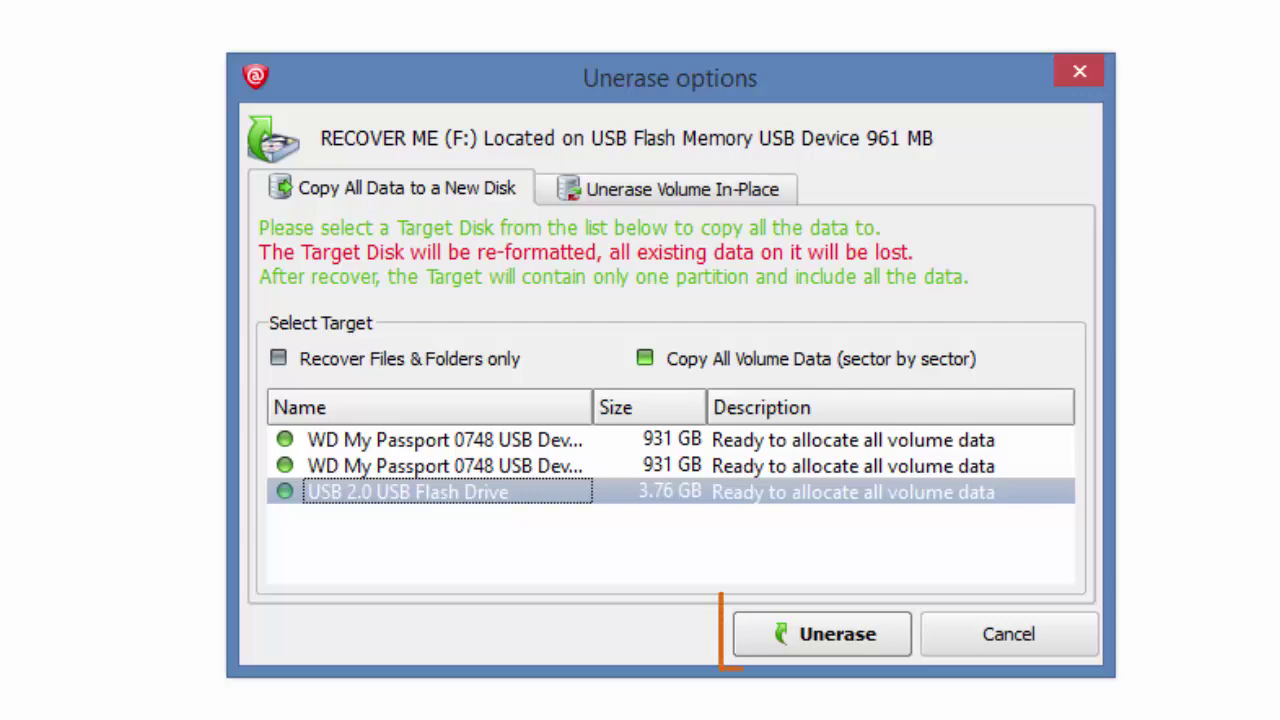
pyautogui.press('Return')
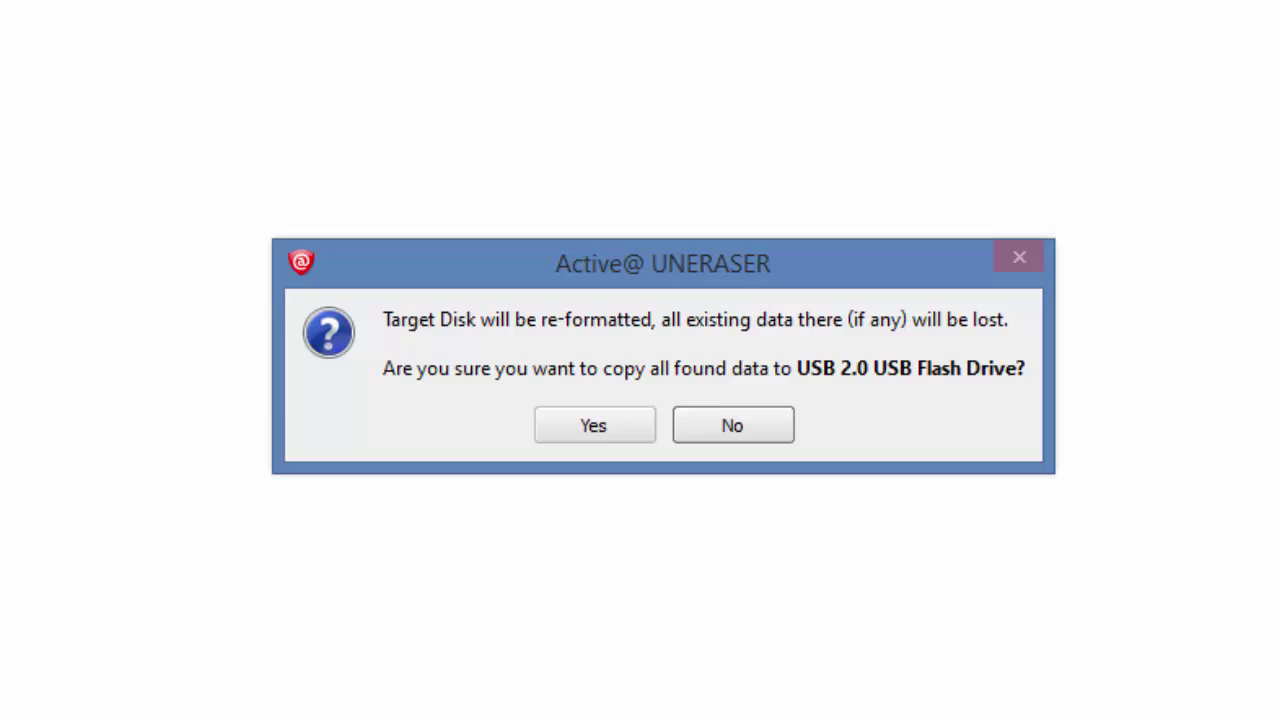
pyautogui.click(594, 425)
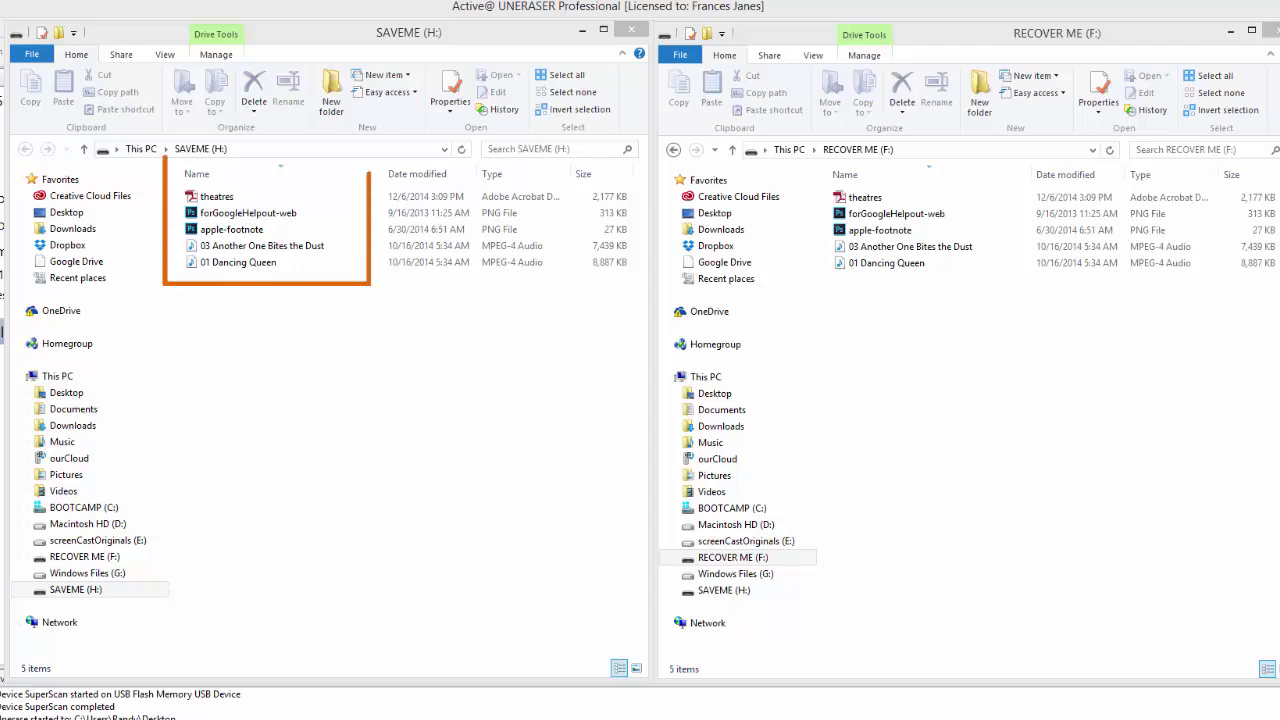
pyautogui.hotkey('alt', 'Tab')
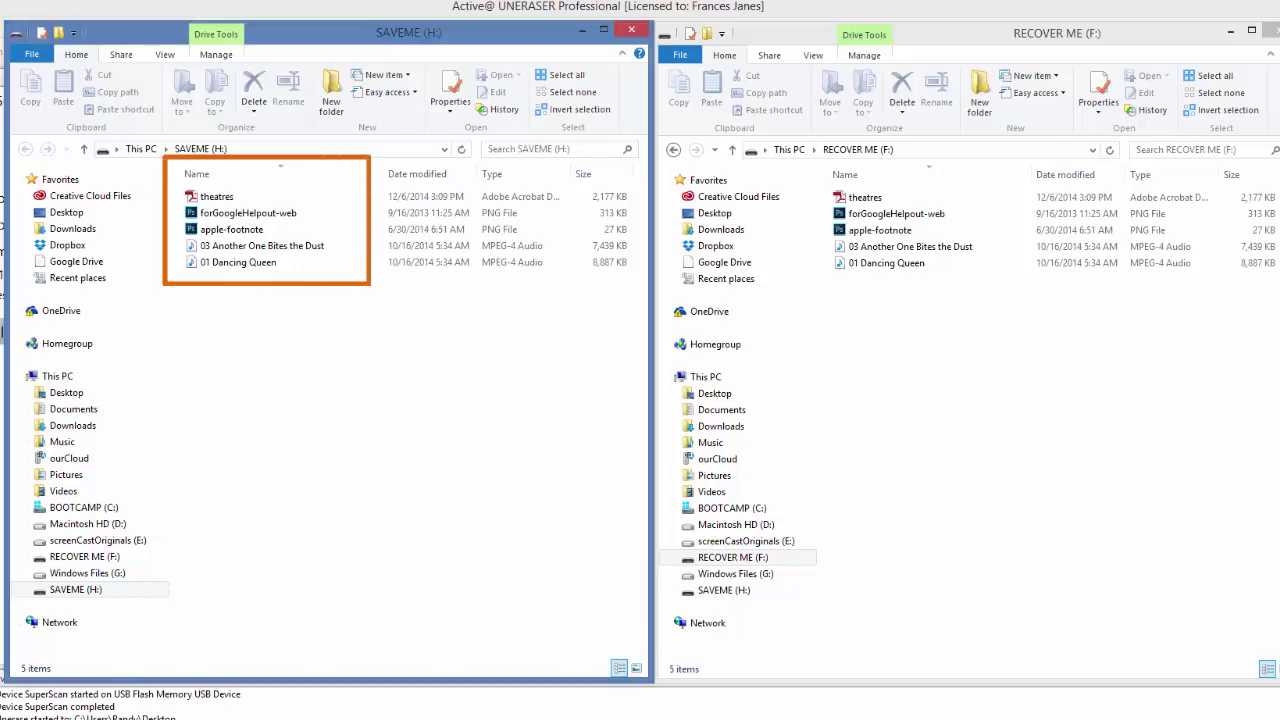